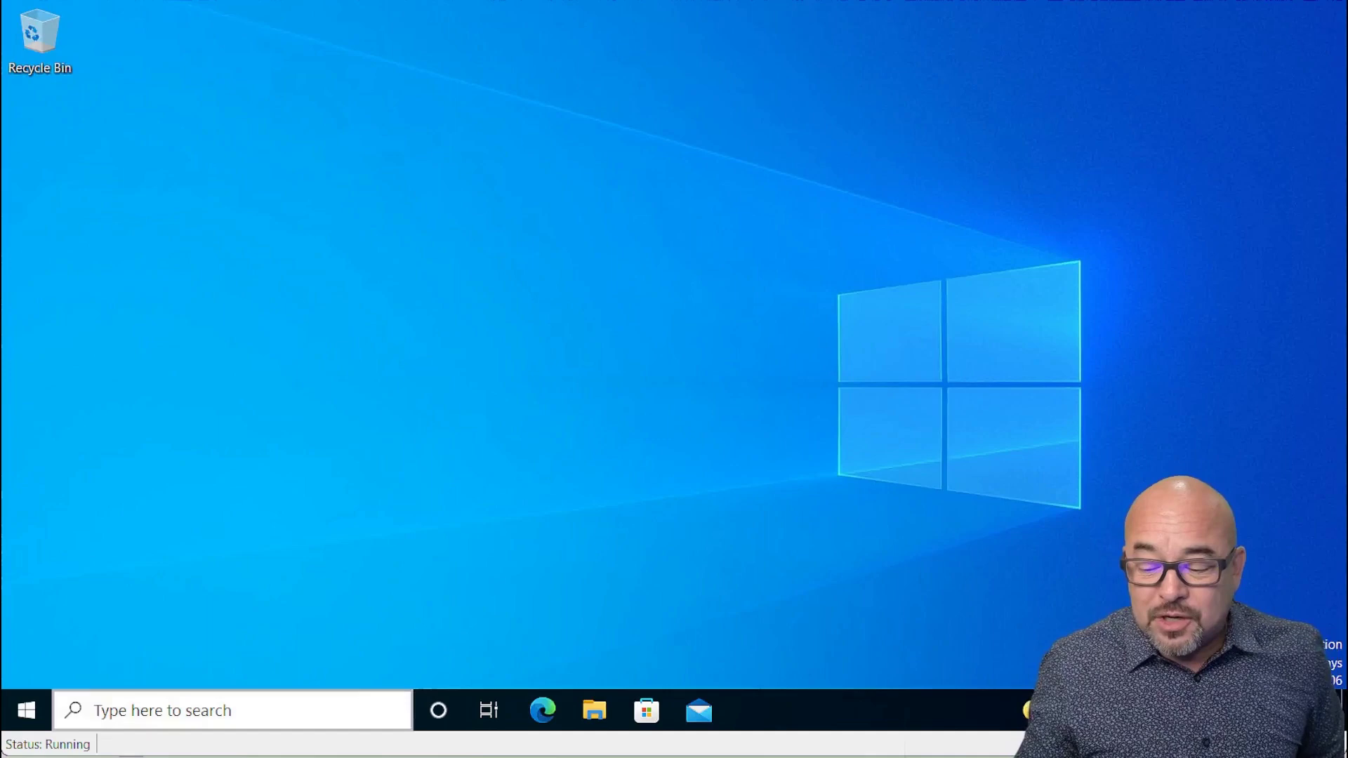
Launch gpedit.msc from Windows search to open the Local Group Policy Editor.
{"action": "left_click", "coordinate": [323, 705]}
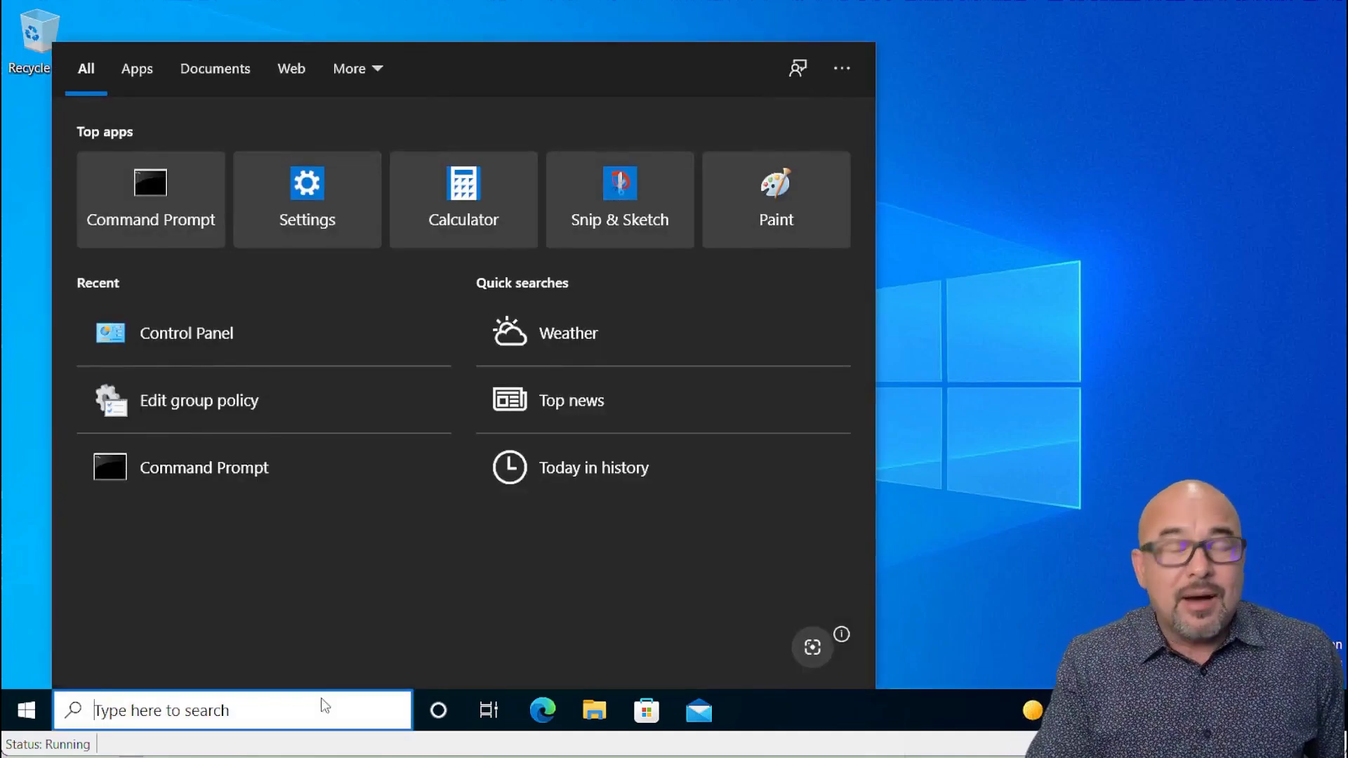
{"action": "type", "text": "gpedit.msc"}
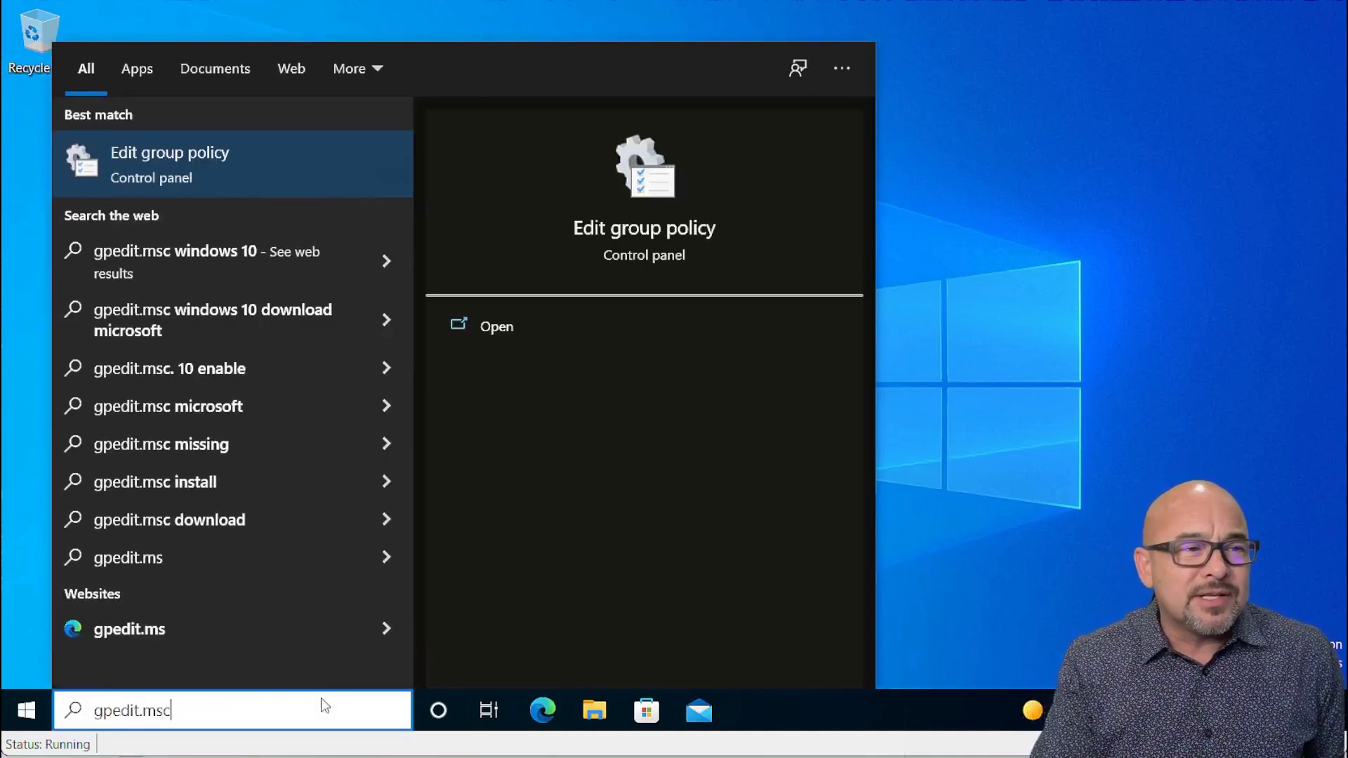
{"action": "key", "text": "Return"}
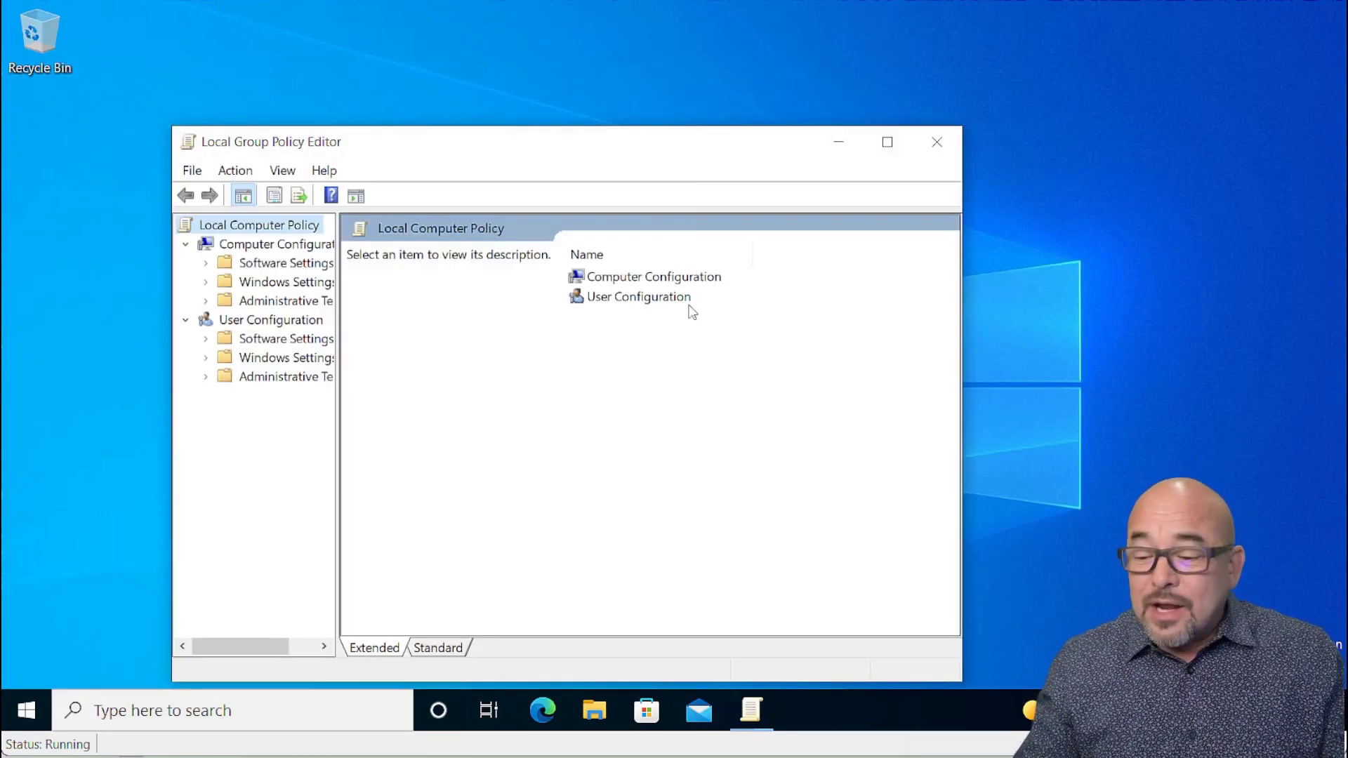
Maximize the editor, widen its tree pane, then minimize it to the desktop.
{"action": "double_click", "coordinate": [704, 149]}
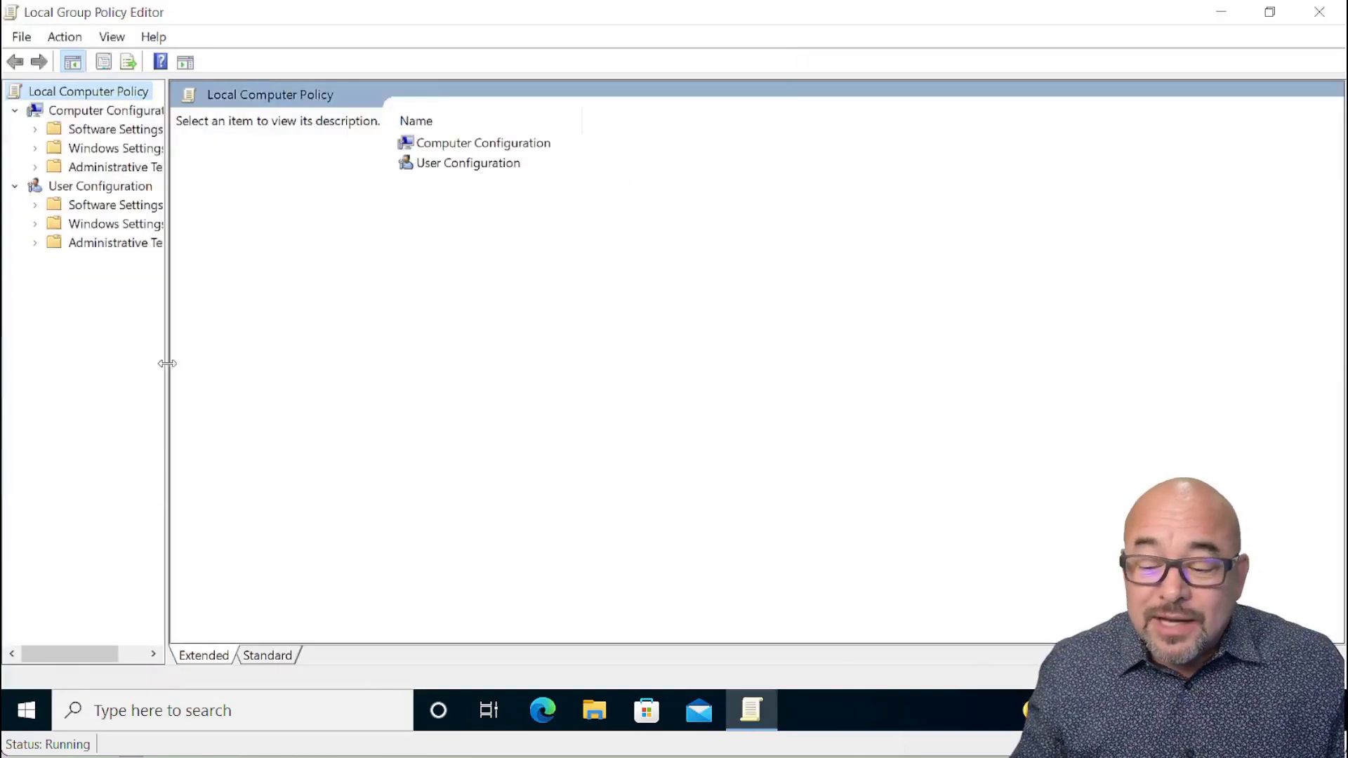
{"action": "left_click_drag", "start_coordinate": [167, 370], "coordinate": [304, 413]}
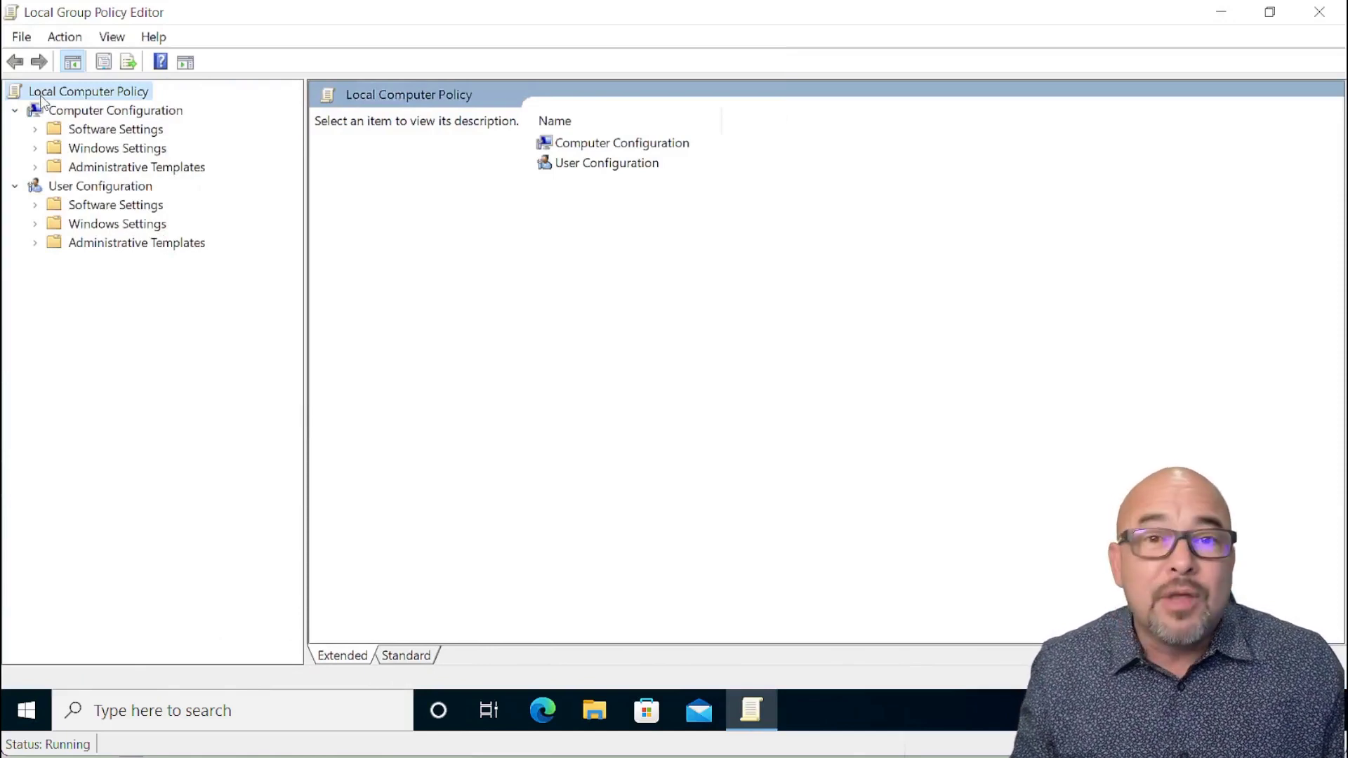
{"action": "left_click", "coordinate": [761, 314]}
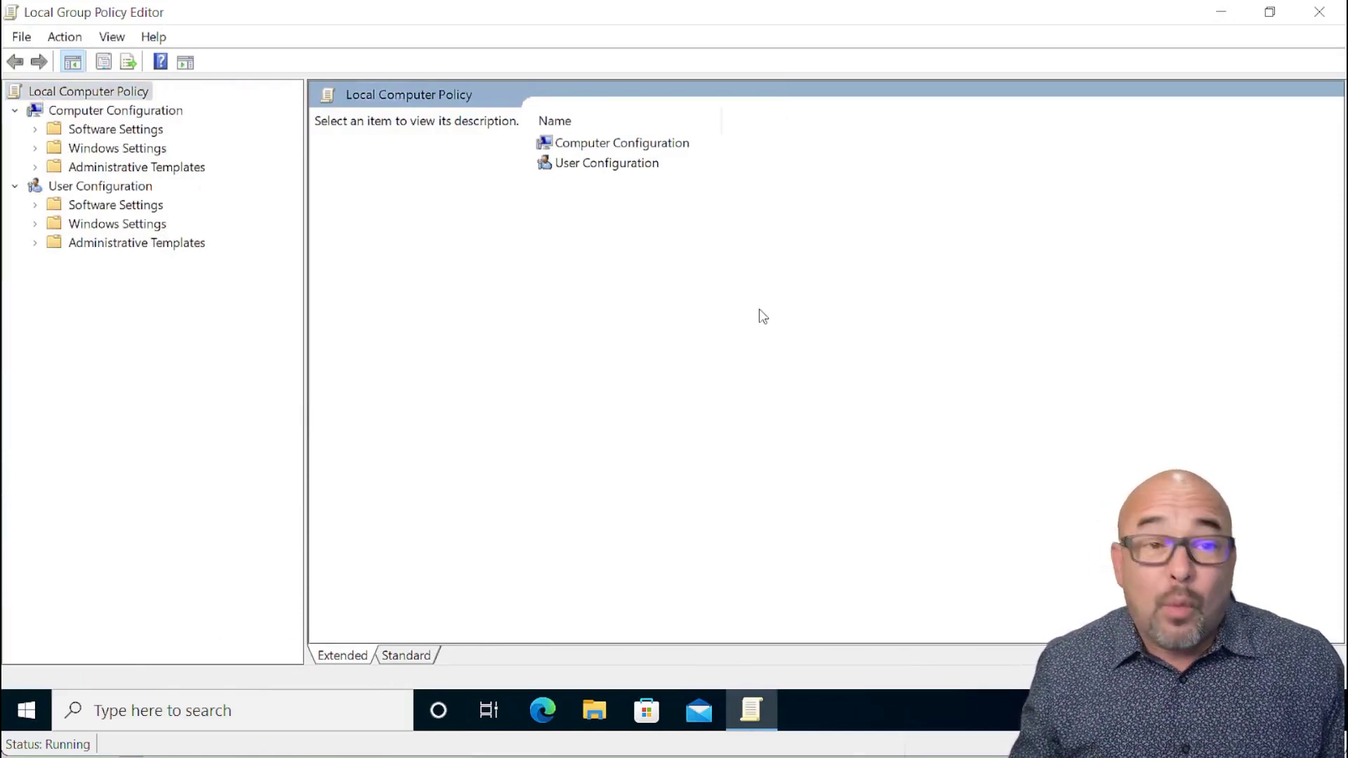
{"action": "left_click", "coordinate": [1221, 12]}
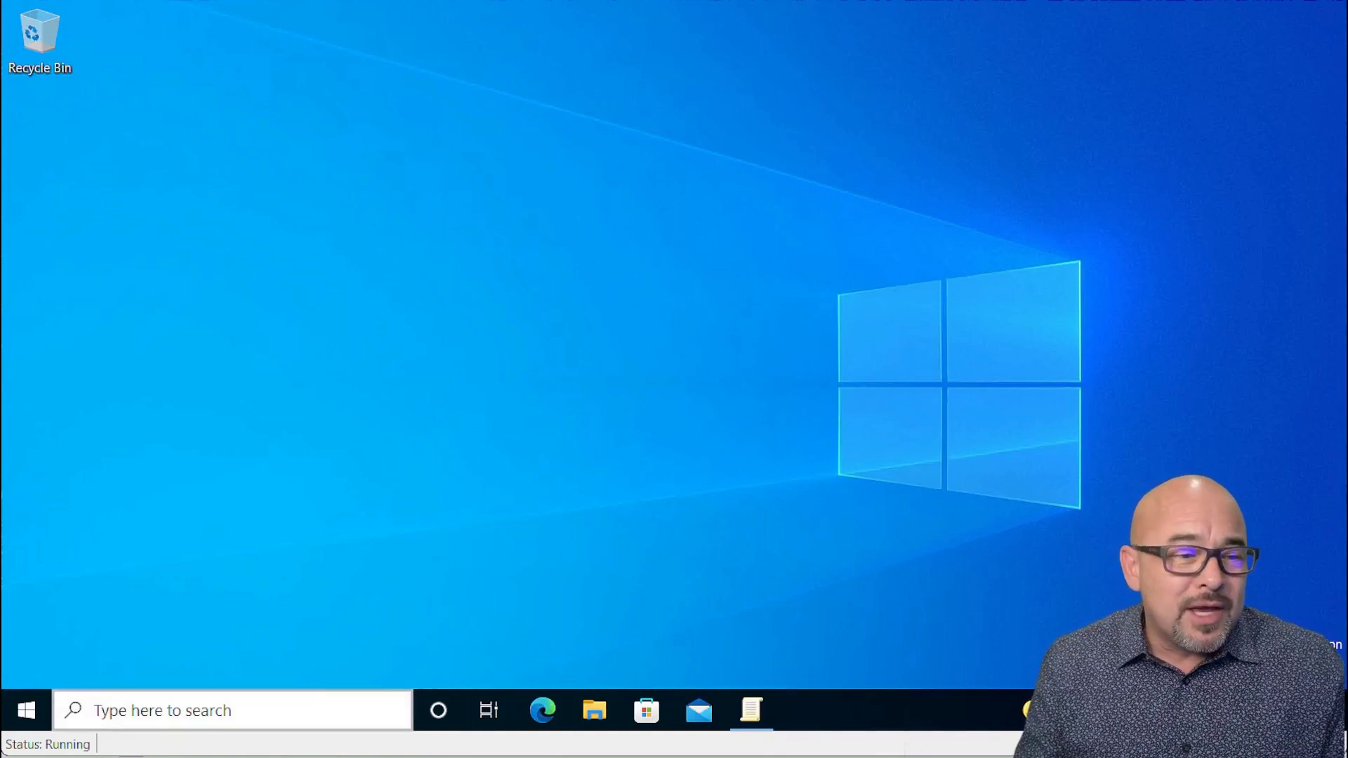
{"action": "left_click", "coordinate": [313, 705]}
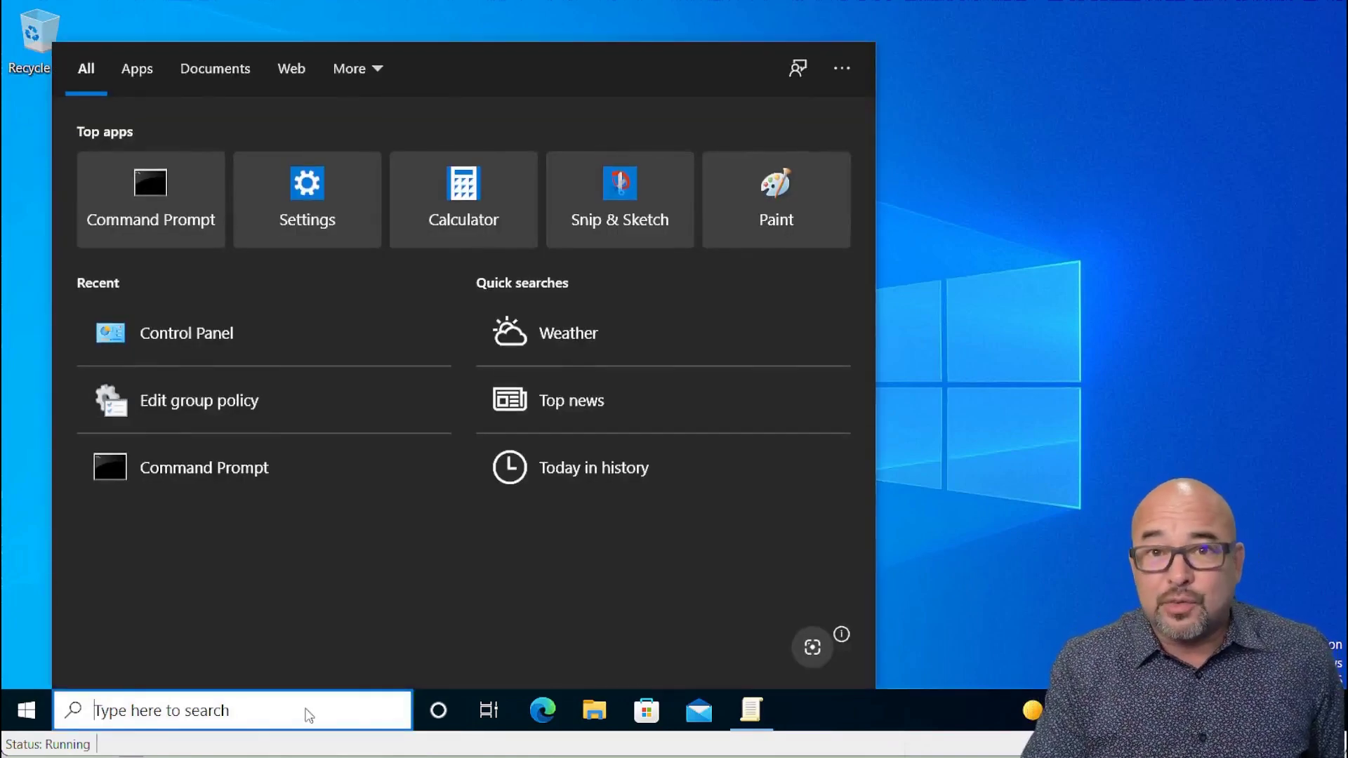
{"action": "type", "text": "control"}
{"action": "key", "text": "Return"}
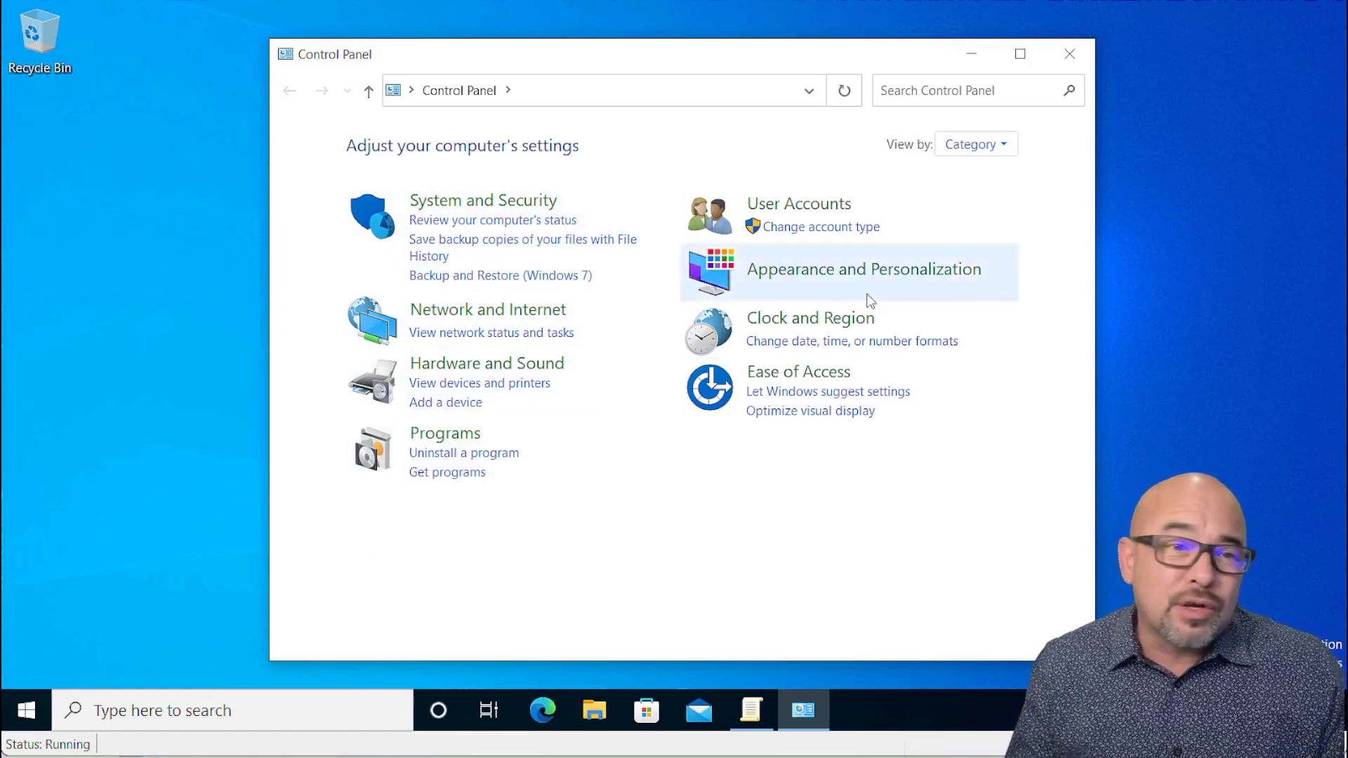
{"action": "left_click", "coordinate": [1070, 56]}
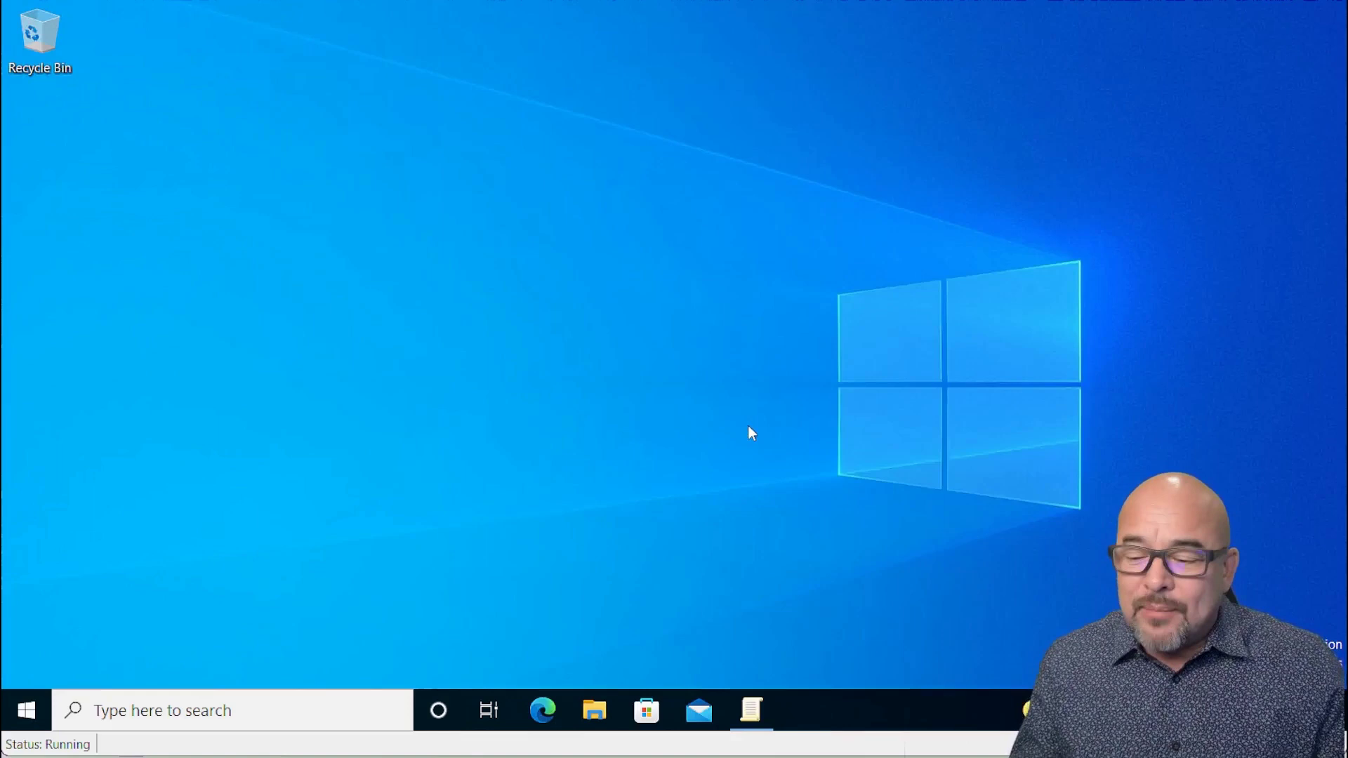
Under User Configuration > Administrative Templates > Control Panel, select Prohibit access to Control Panel and PC settings.
{"action": "left_click", "coordinate": [753, 712]}
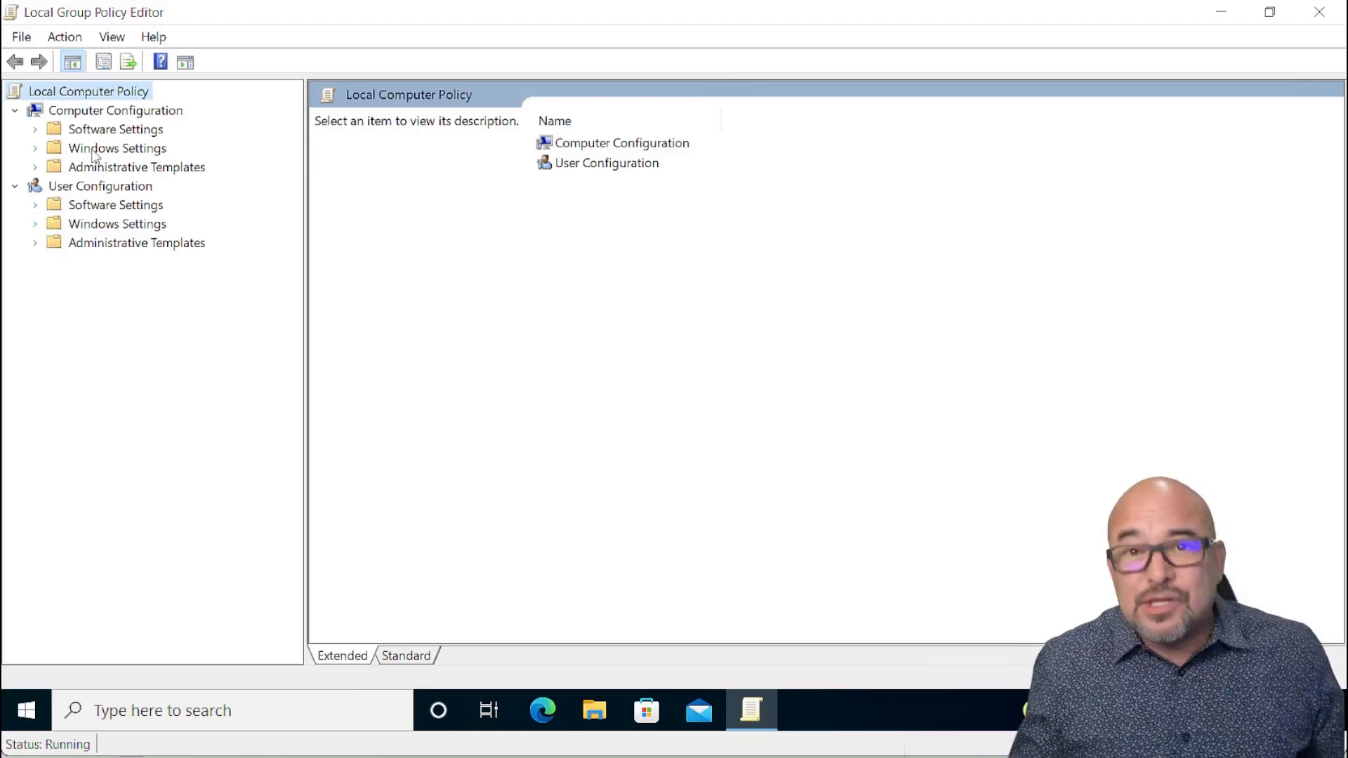
{"action": "left_click", "coordinate": [35, 243]}
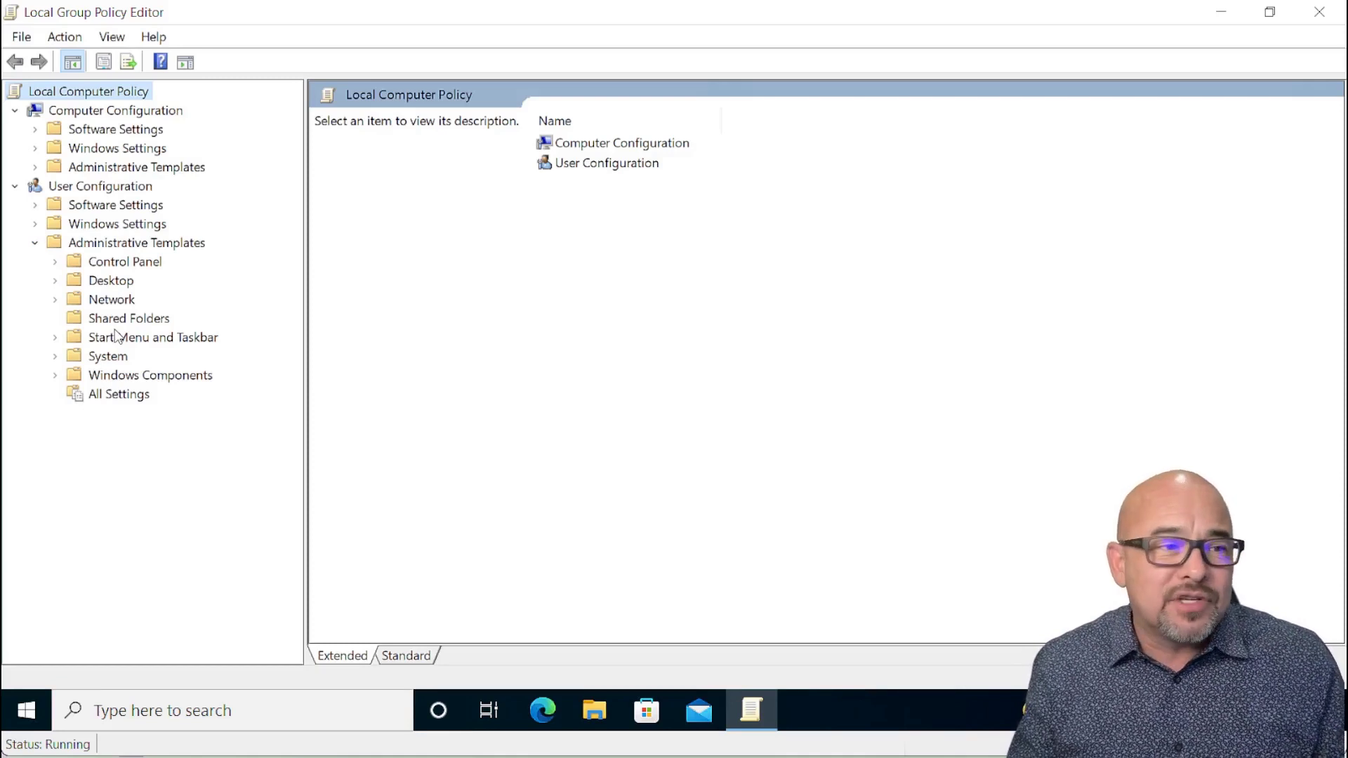
{"action": "left_click", "coordinate": [59, 263]}
{"action": "left_click", "coordinate": [105, 269]}
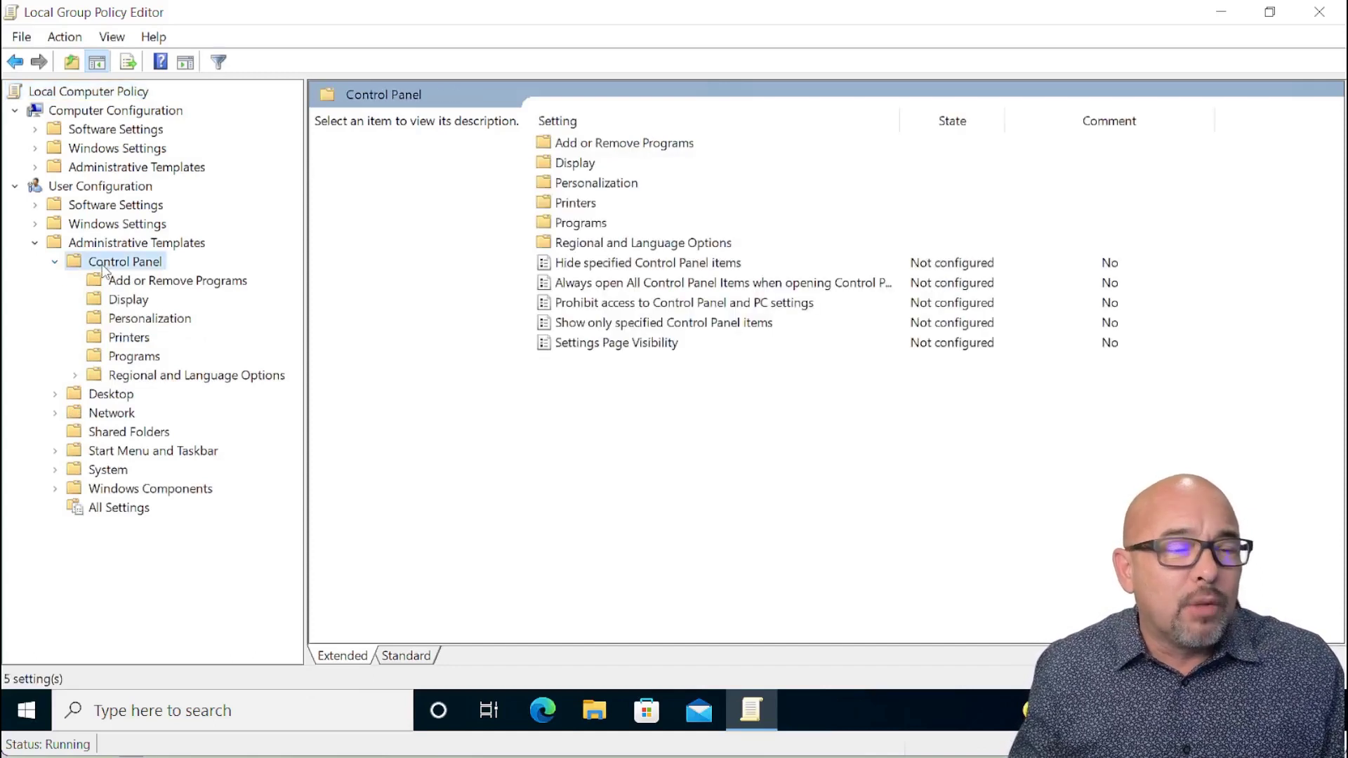
{"action": "left_click", "coordinate": [623, 308]}
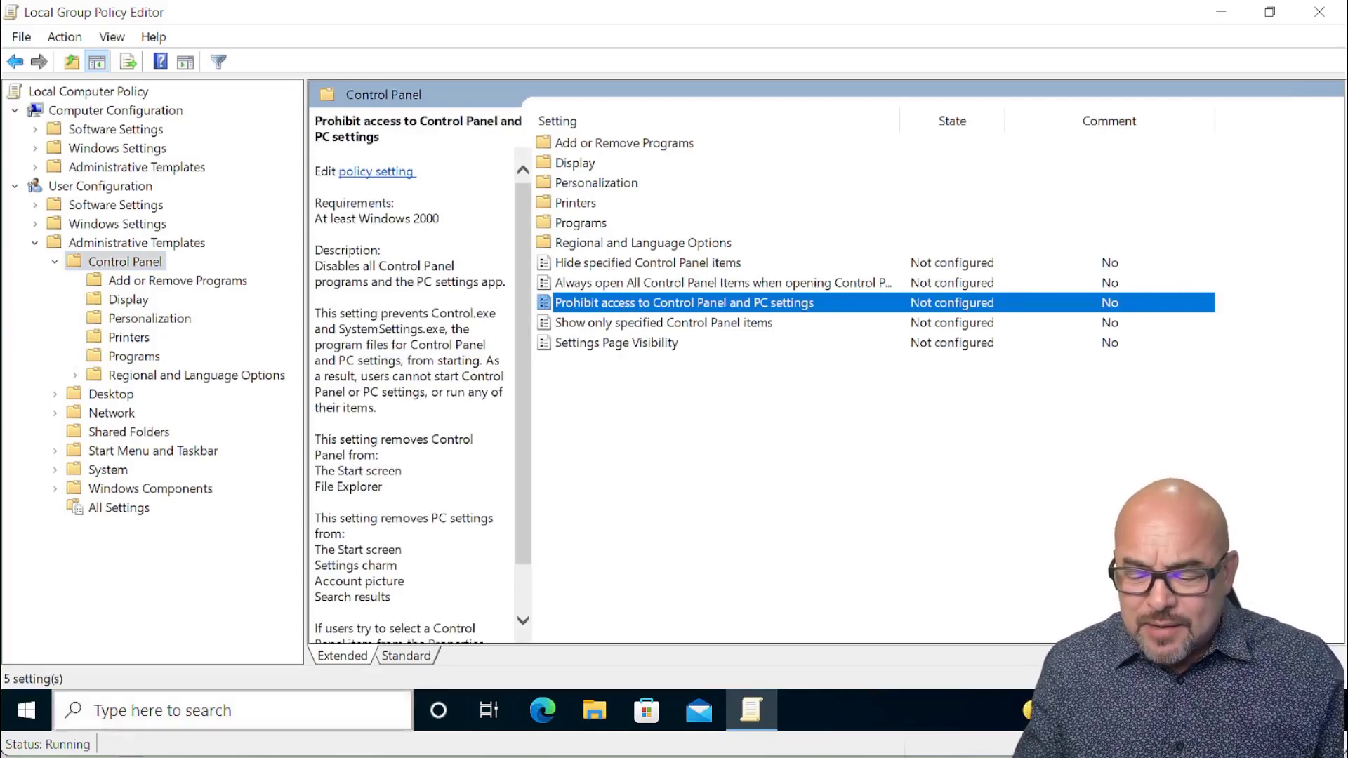
Open Windows Settings from the Win+X menu to confirm it works, then close it.
{"action": "right_click", "coordinate": [24, 716]}
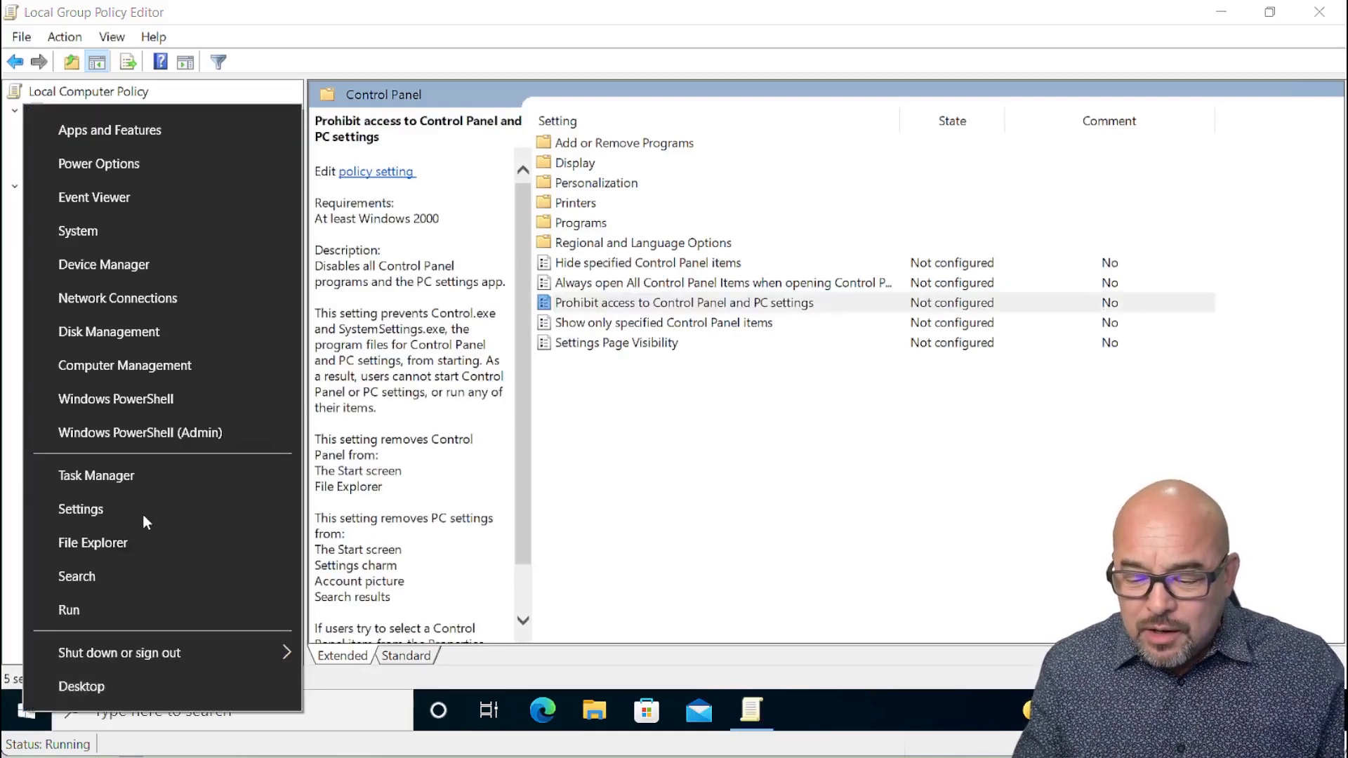
{"action": "left_click", "coordinate": [81, 509]}
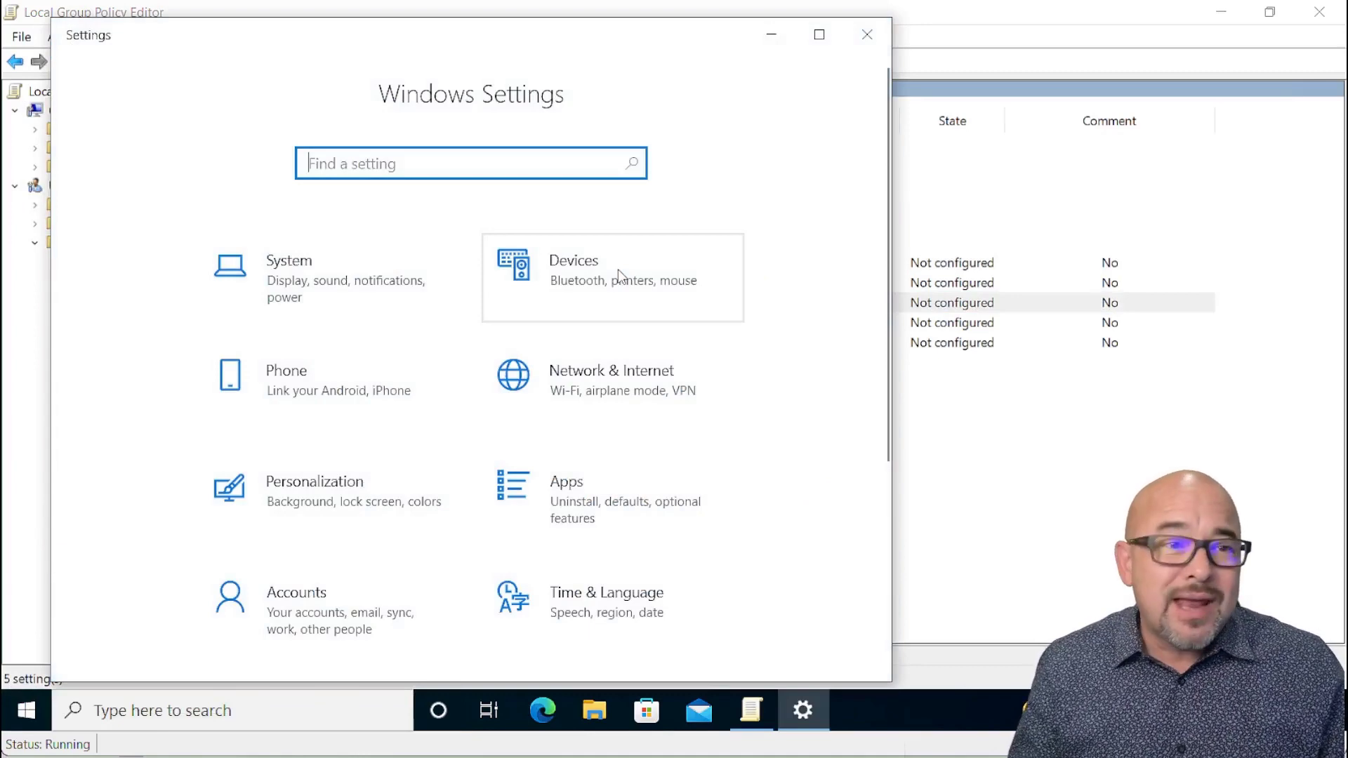
{"action": "left_click", "coordinate": [867, 35]}
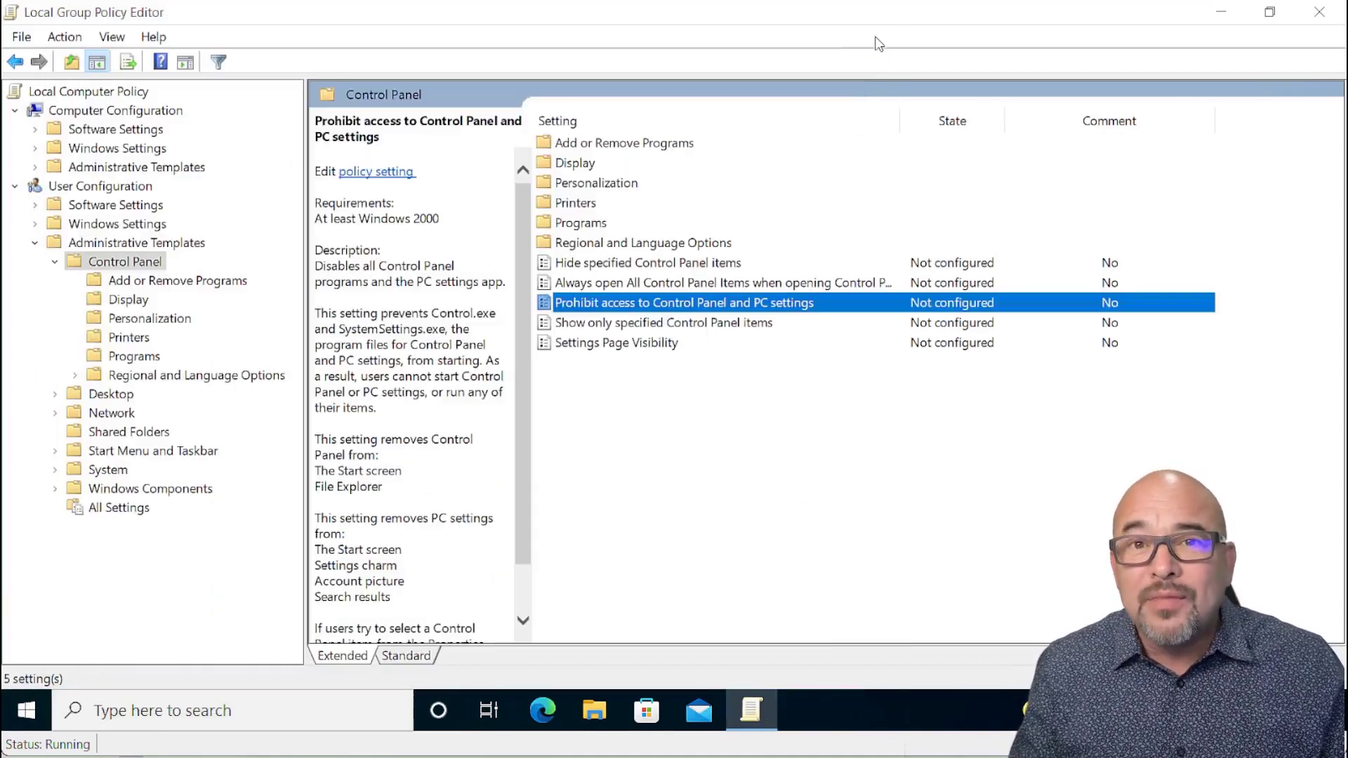
Enable the Prohibit access to Control Panel and PC settings policy and apply it.
{"action": "double_click", "coordinate": [741, 310]}
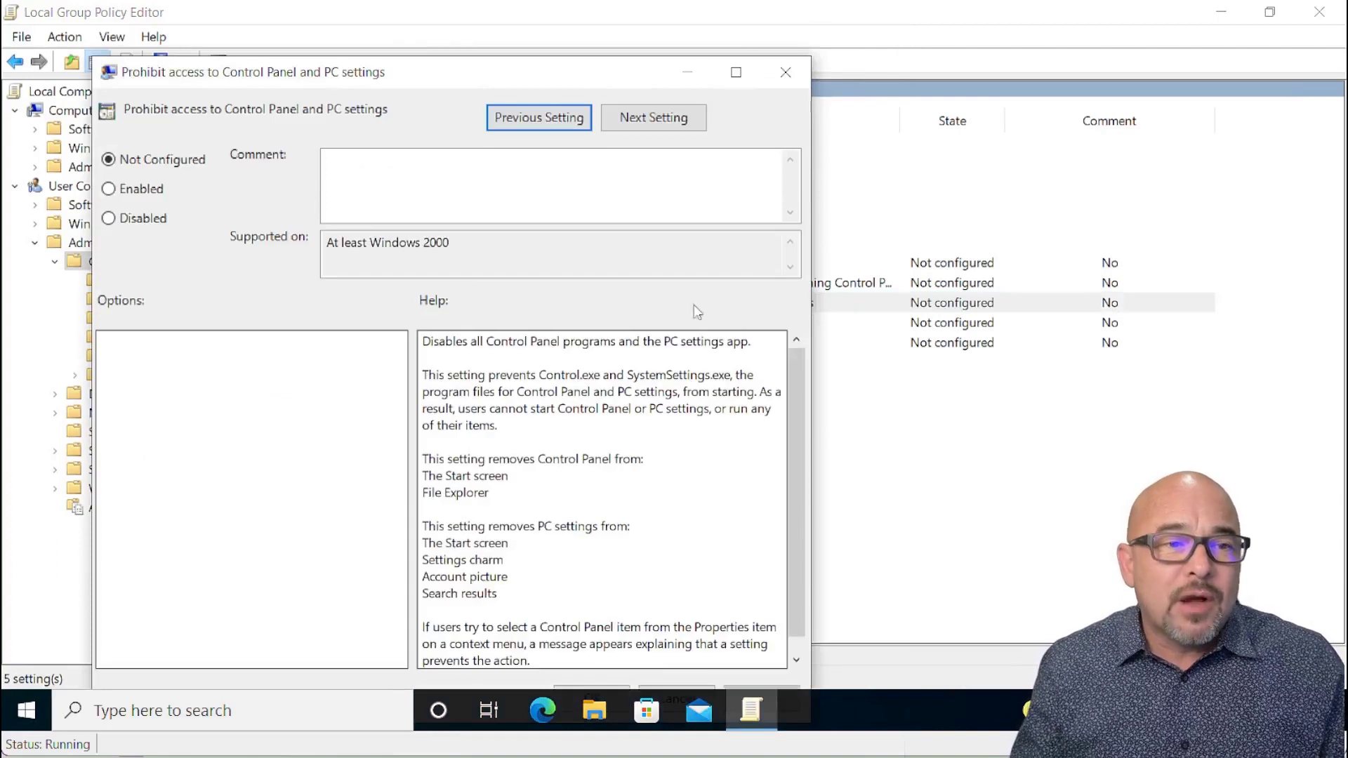
{"action": "left_click", "coordinate": [139, 196]}
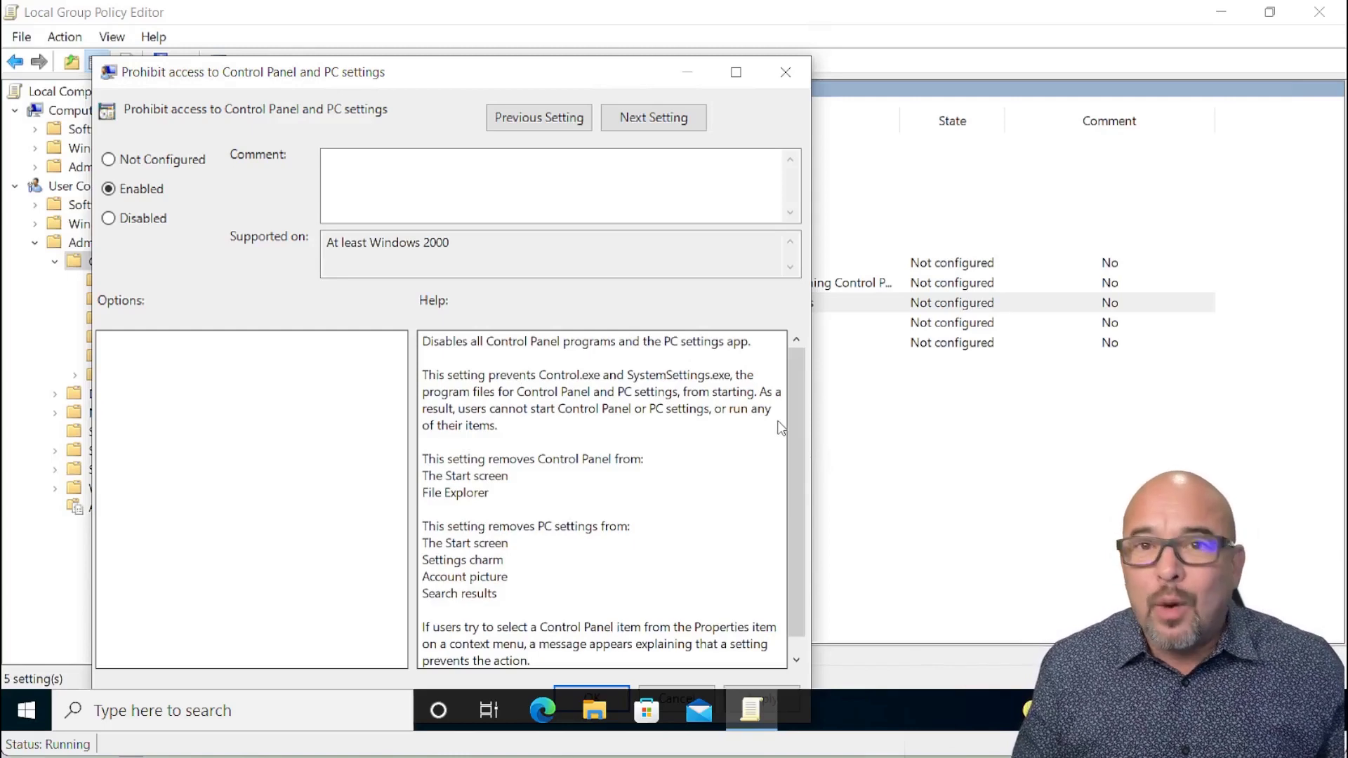
{"action": "scroll", "coordinate": [802, 427], "scroll_direction": "down", "scroll_amount": 1}
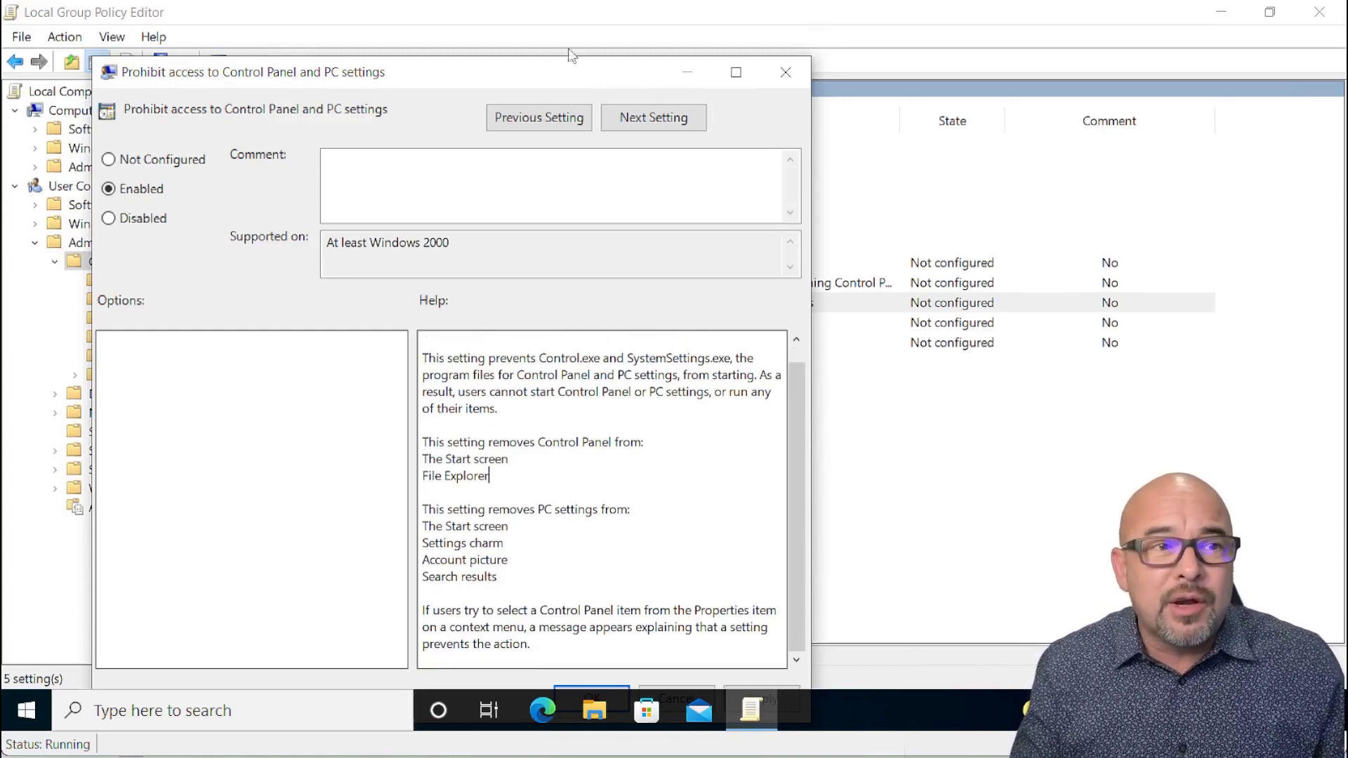
{"action": "left_click_drag", "start_coordinate": [567, 74], "coordinate": [584, 20]}
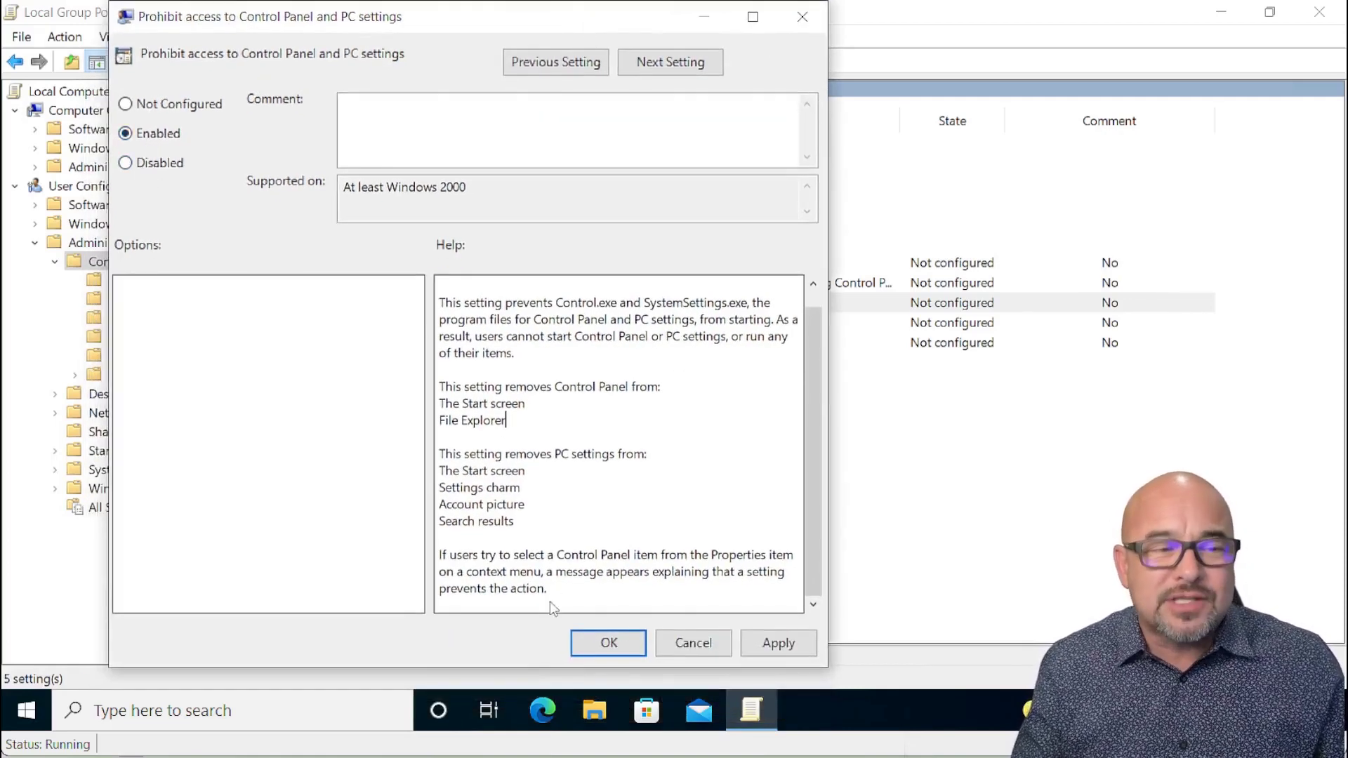
{"action": "left_click", "coordinate": [608, 644]}
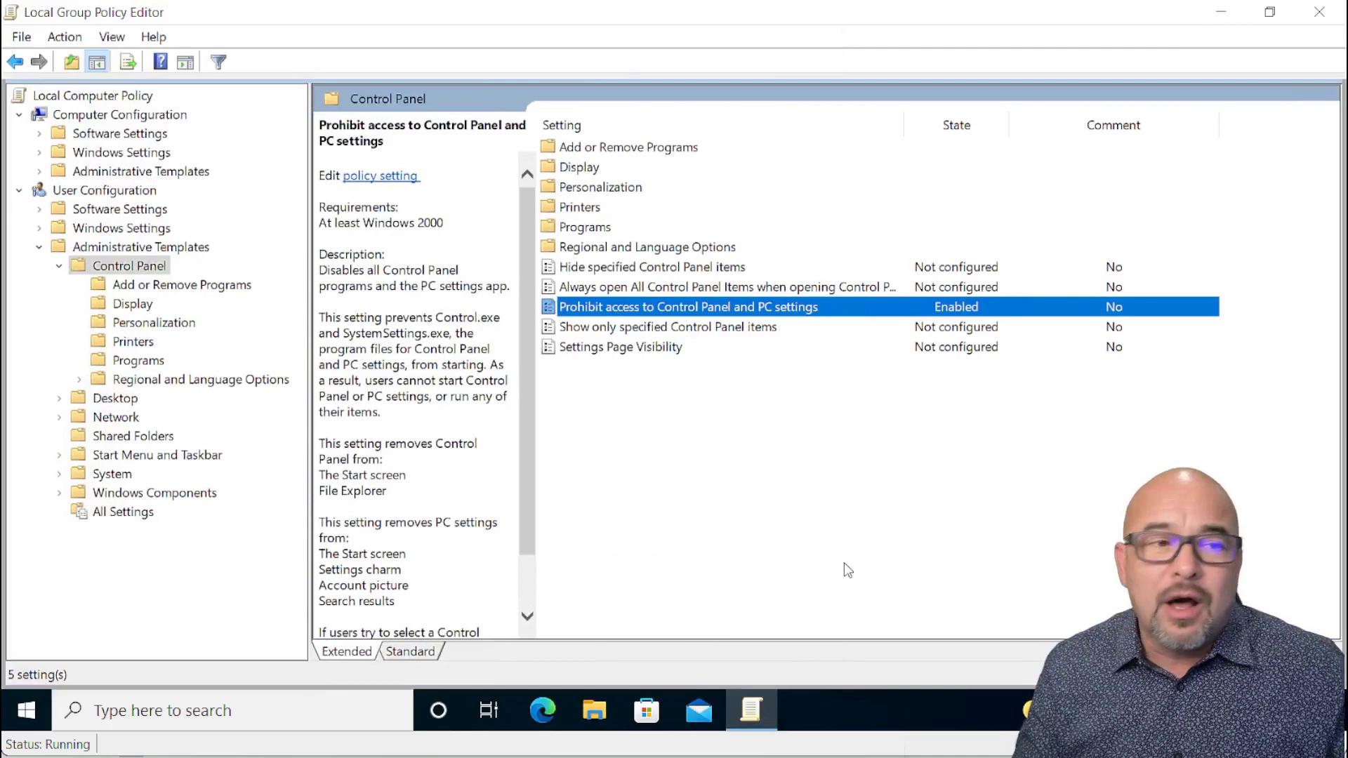
{"action": "left_click", "coordinate": [844, 563]}
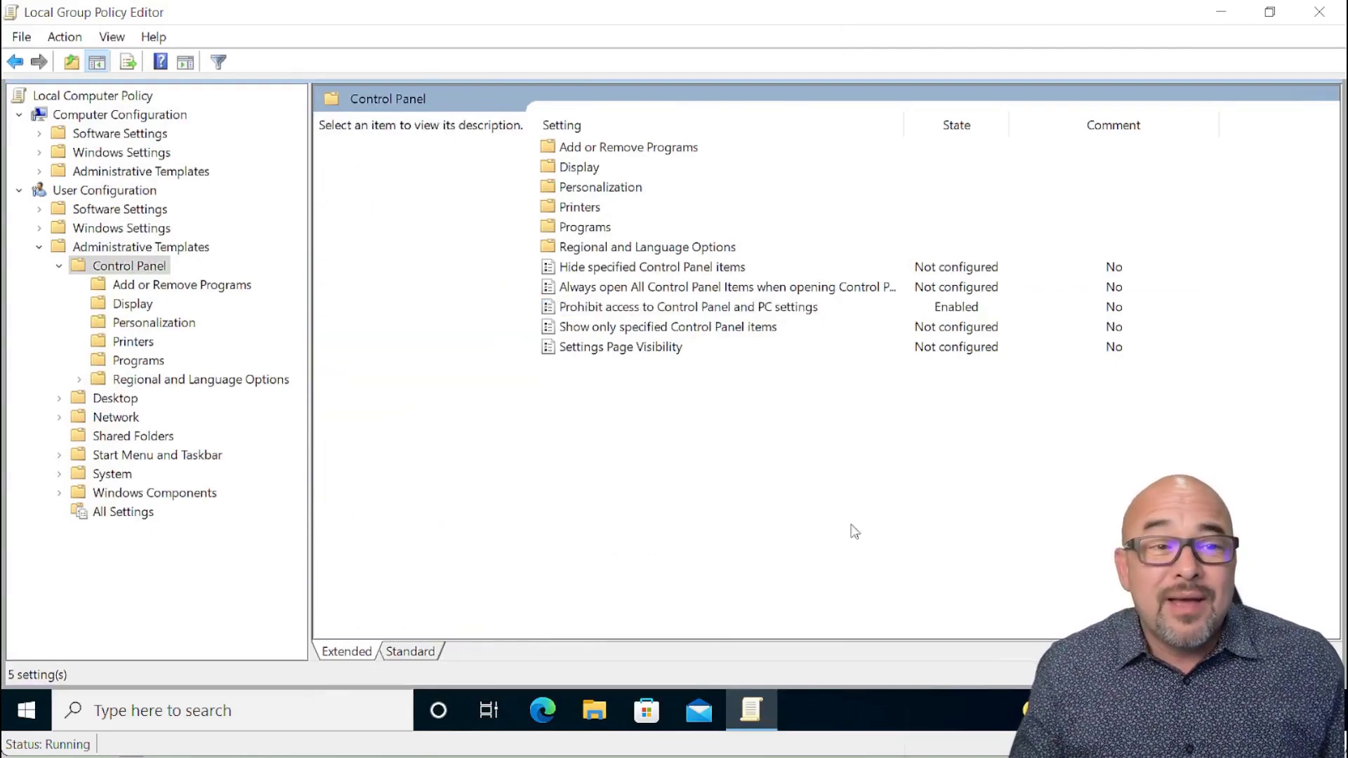
Try launching Control Panel via a 'control' search and dismiss the Restrictions error.
{"action": "left_click", "coordinate": [1215, 21]}
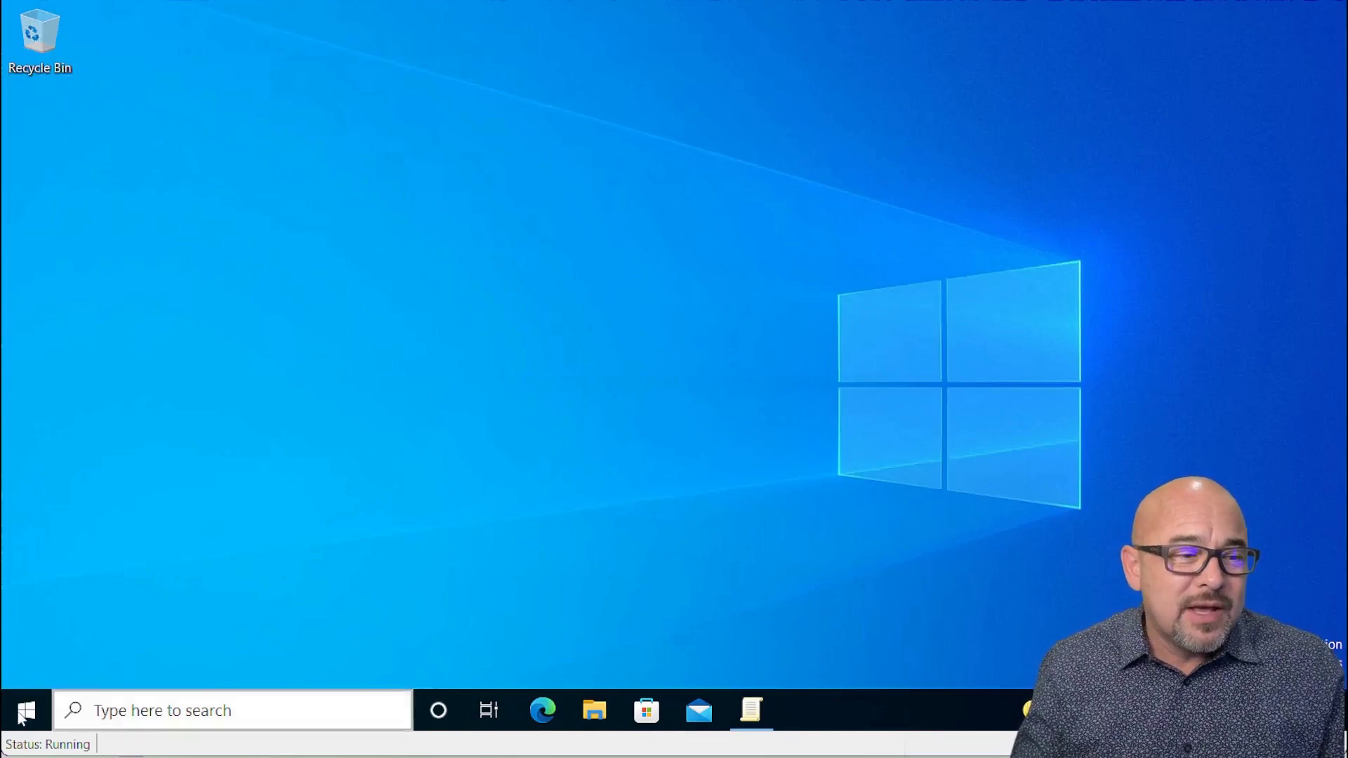
{"action": "left_click", "coordinate": [138, 715]}
{"action": "type", "text": "control"}
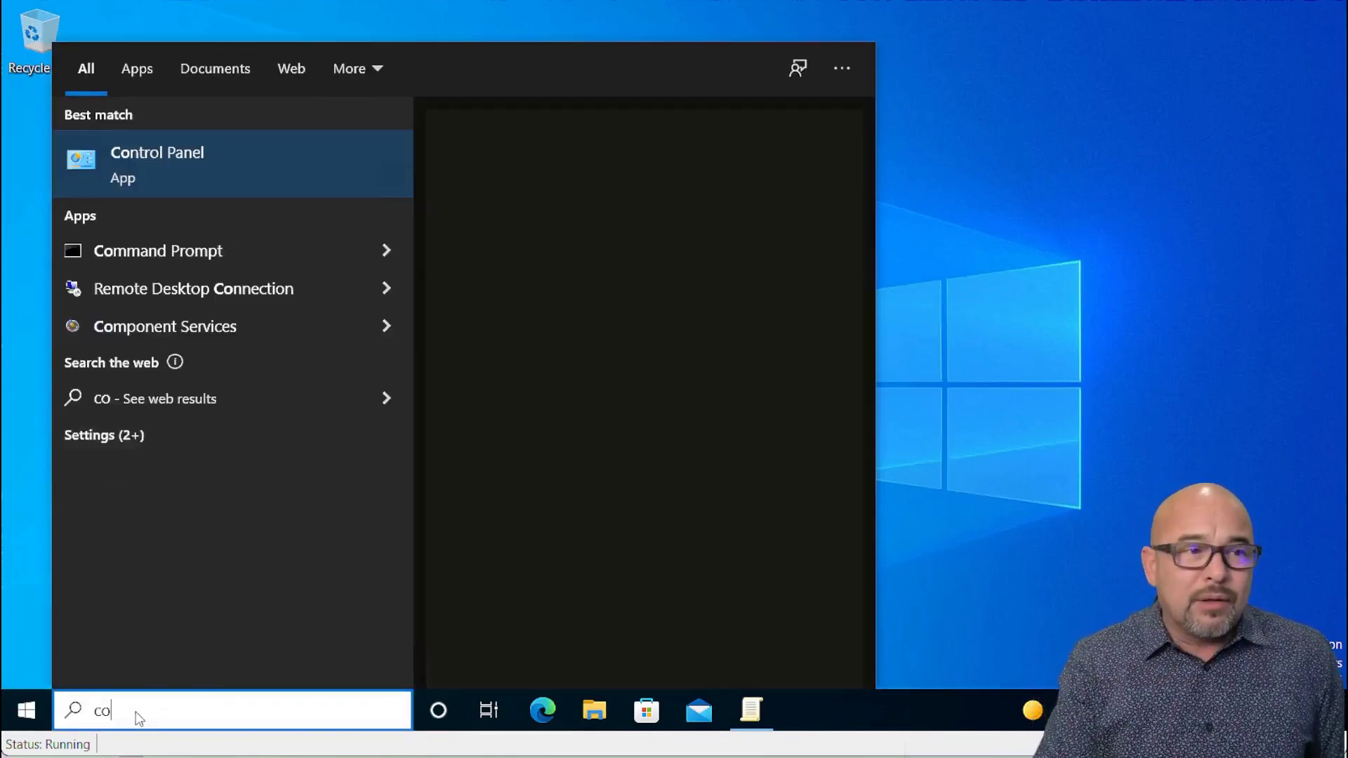
{"action": "left_click", "coordinate": [163, 156]}
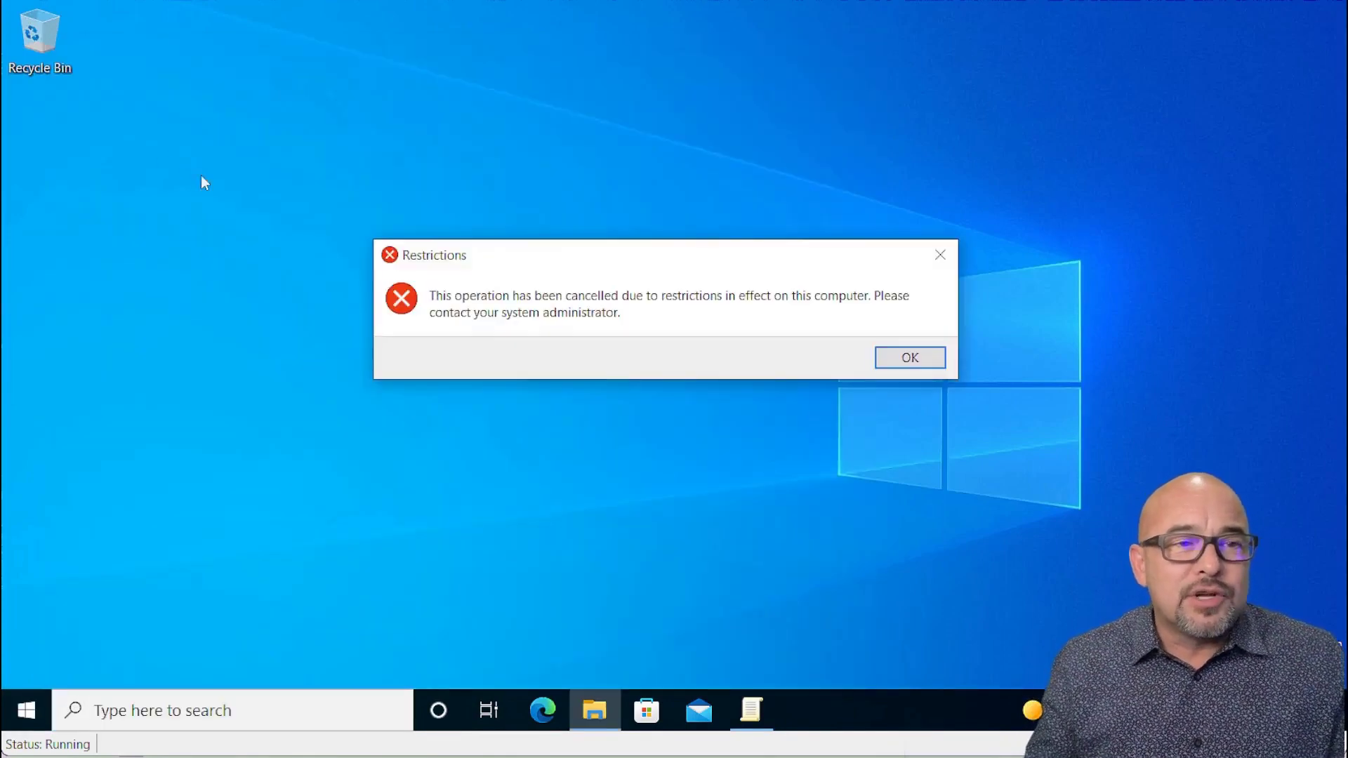
{"action": "left_click", "coordinate": [911, 359]}
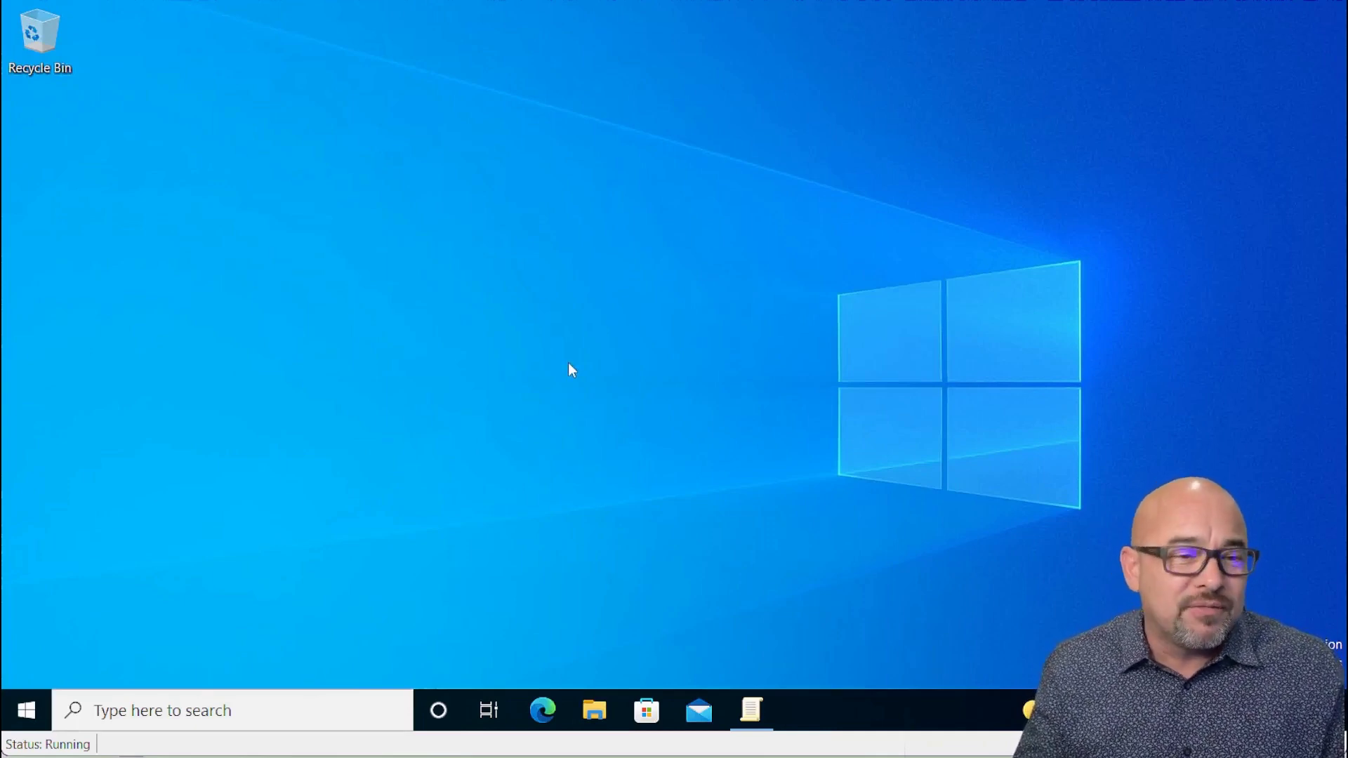
{"action": "key", "text": "super+x"}
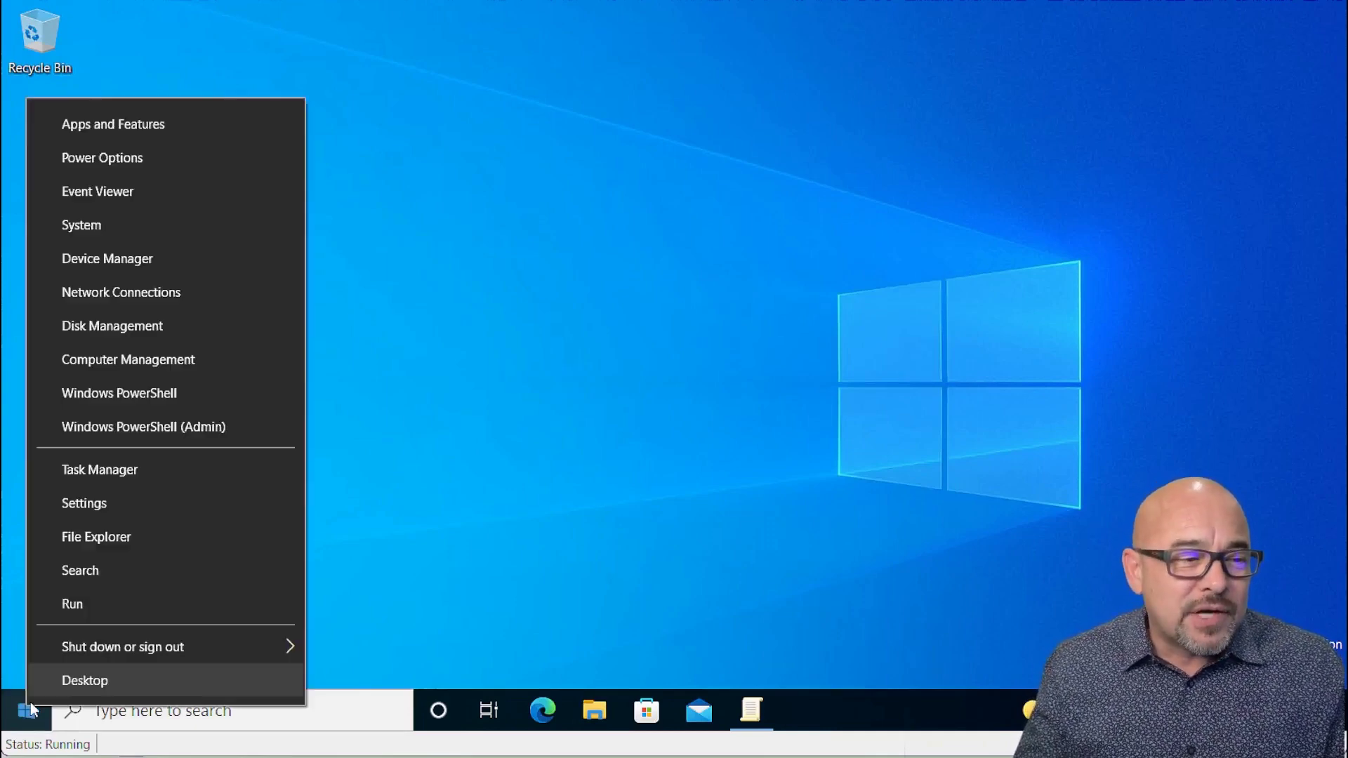
{"action": "left_click", "coordinate": [123, 515]}
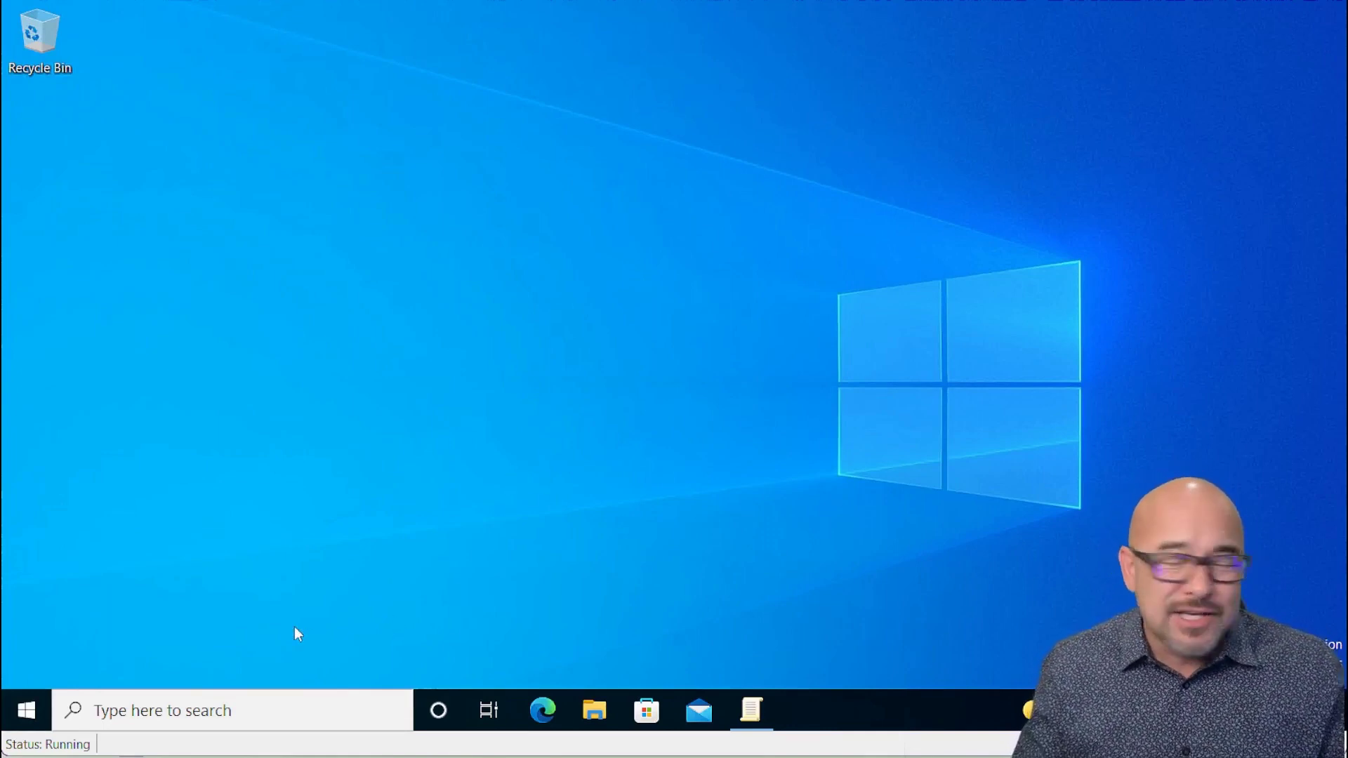
{"action": "right_click", "coordinate": [27, 711]}
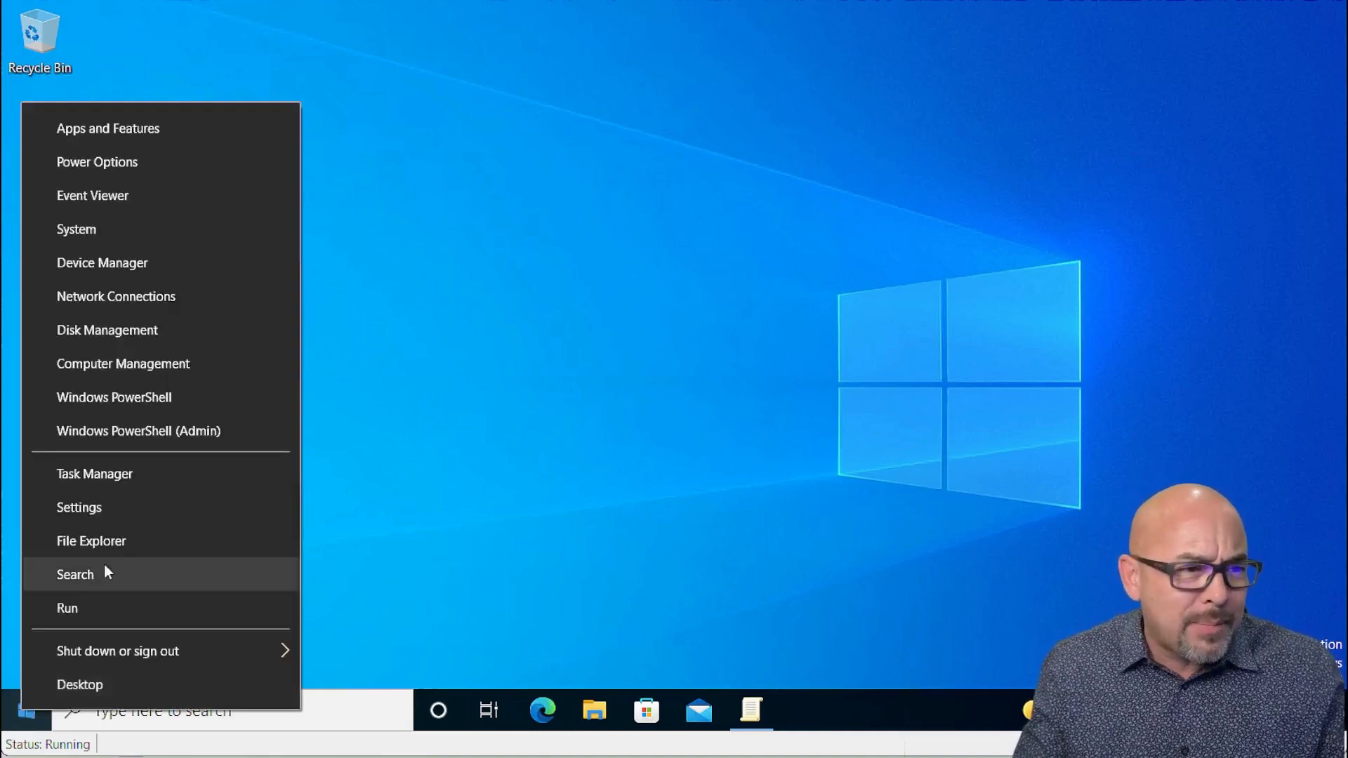
{"action": "left_click", "coordinate": [108, 507]}
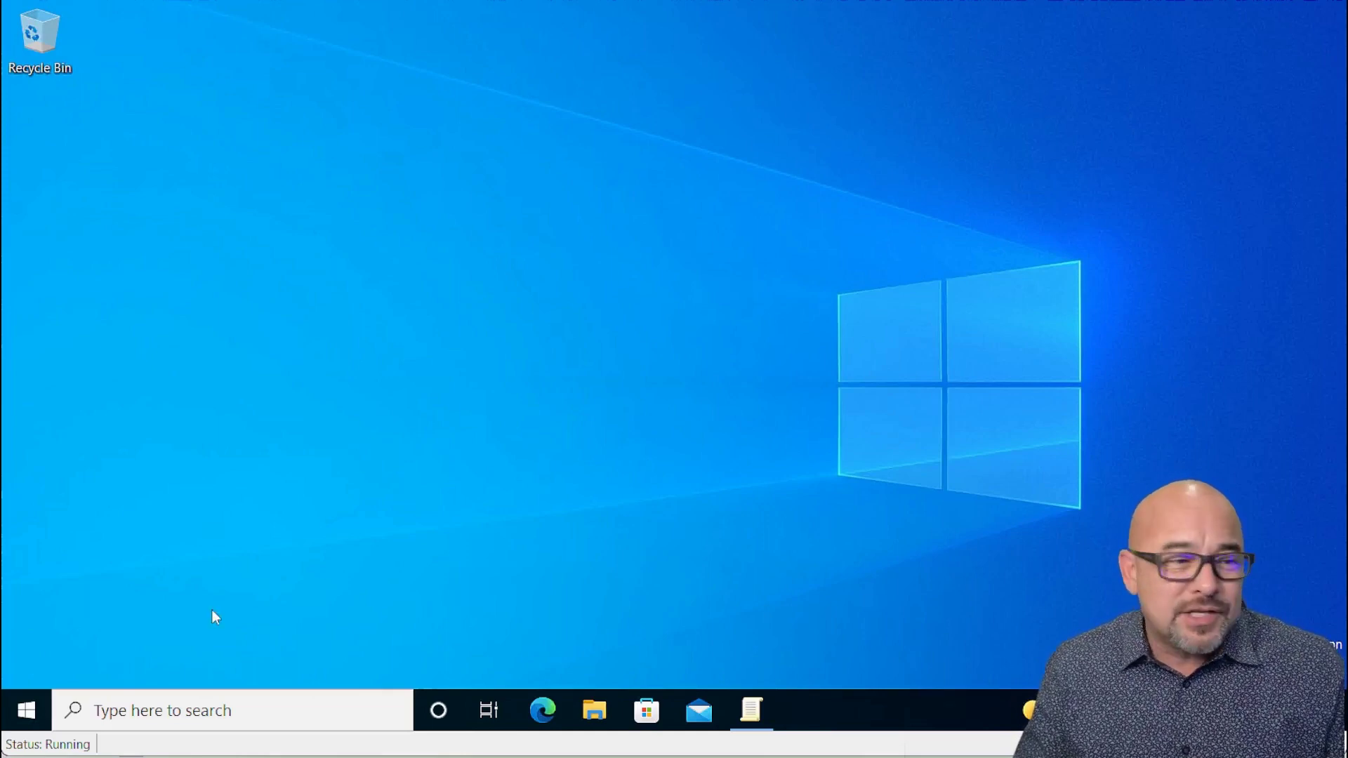
{"action": "left_click", "coordinate": [27, 711]}
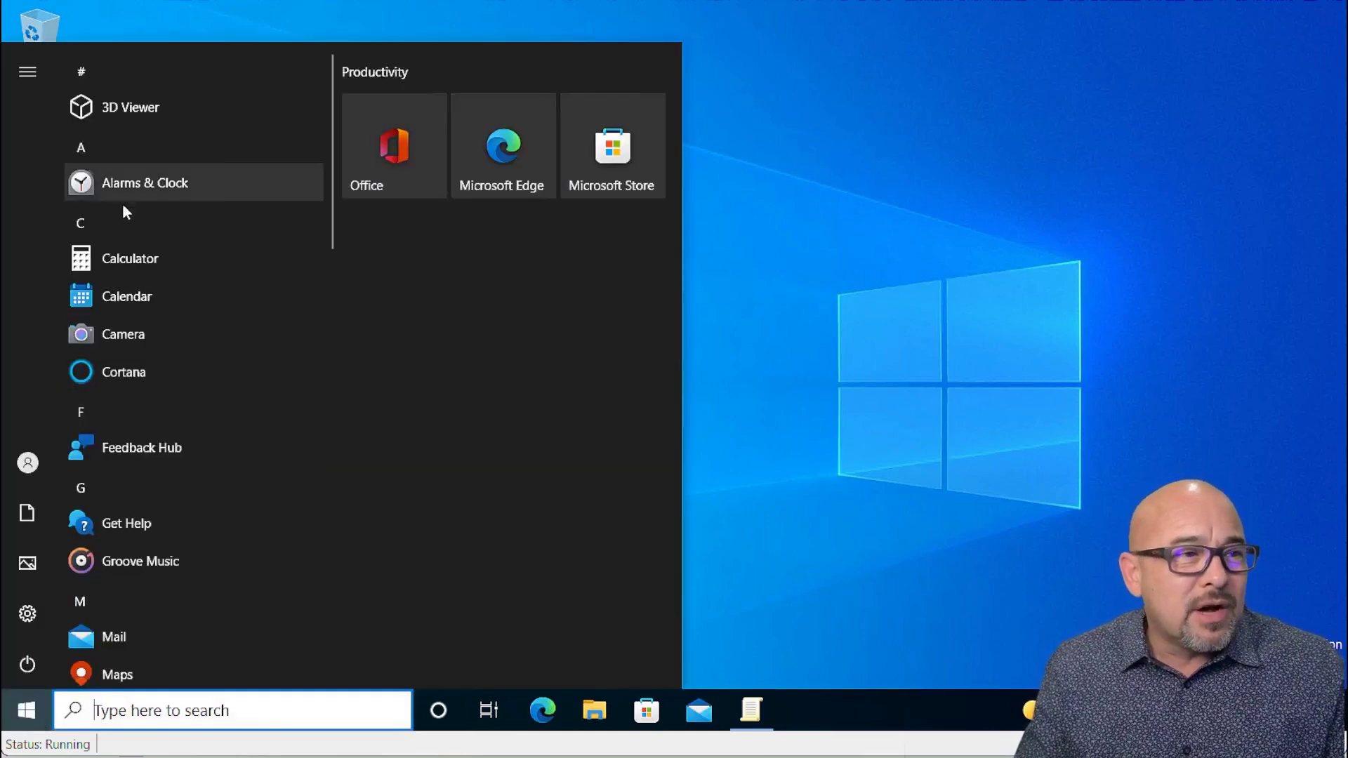
{"action": "left_click", "coordinate": [28, 463]}
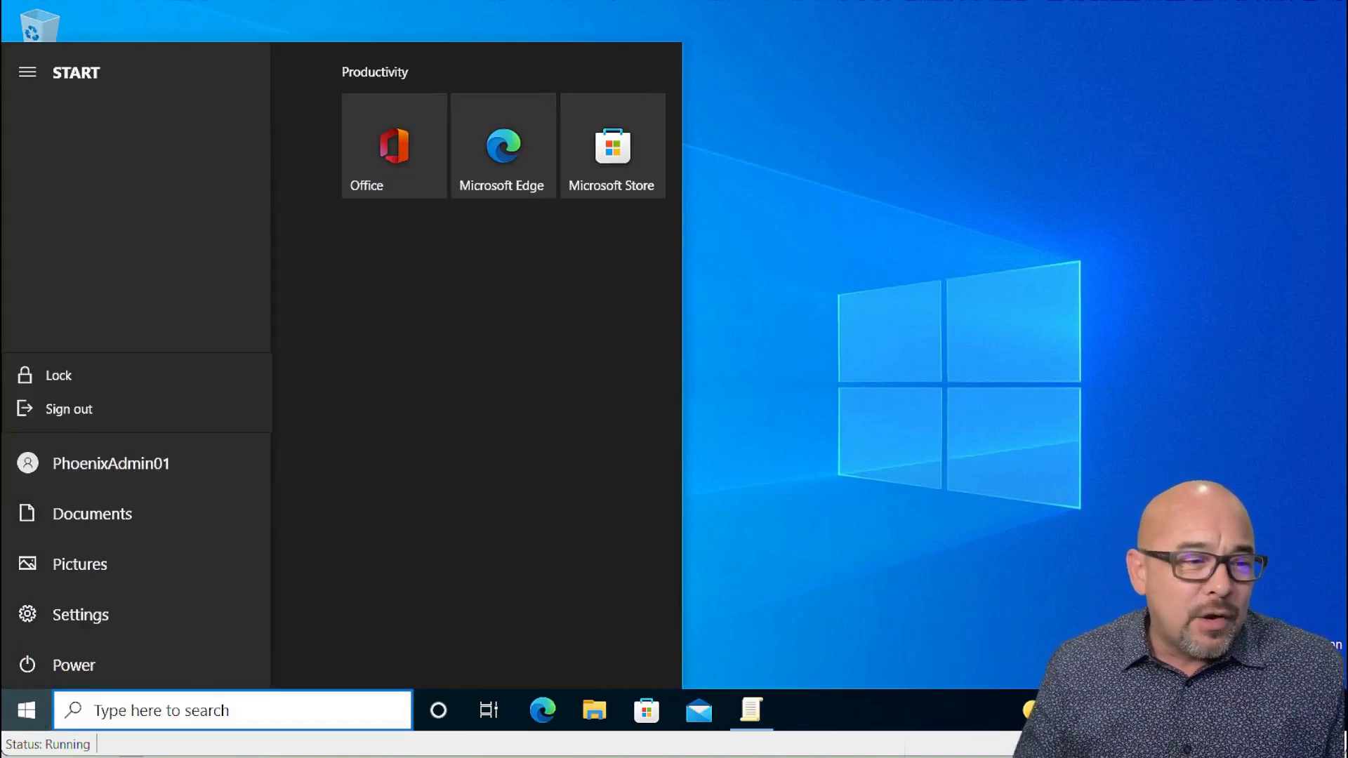
{"action": "key", "text": "super+s"}
{"action": "key", "text": "Escape"}
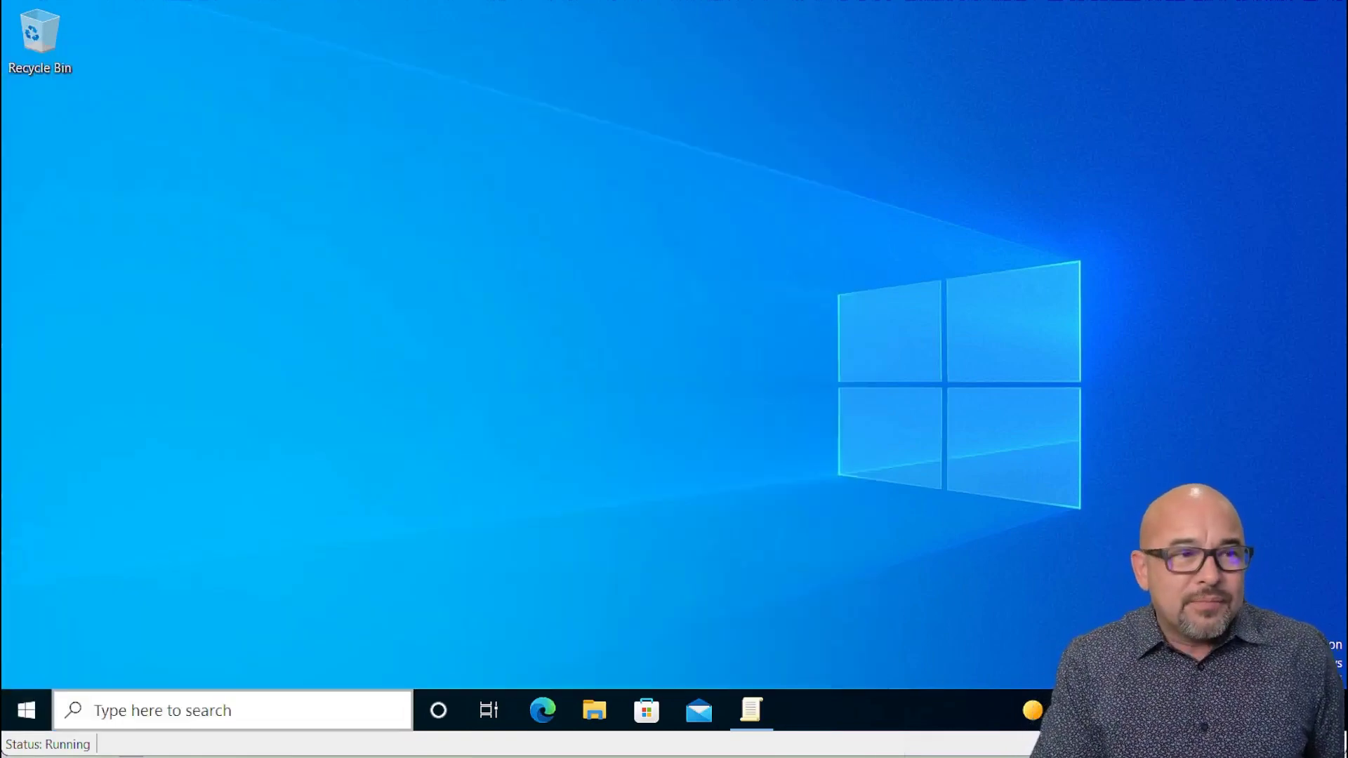
{"action": "type", "text": "wh"}
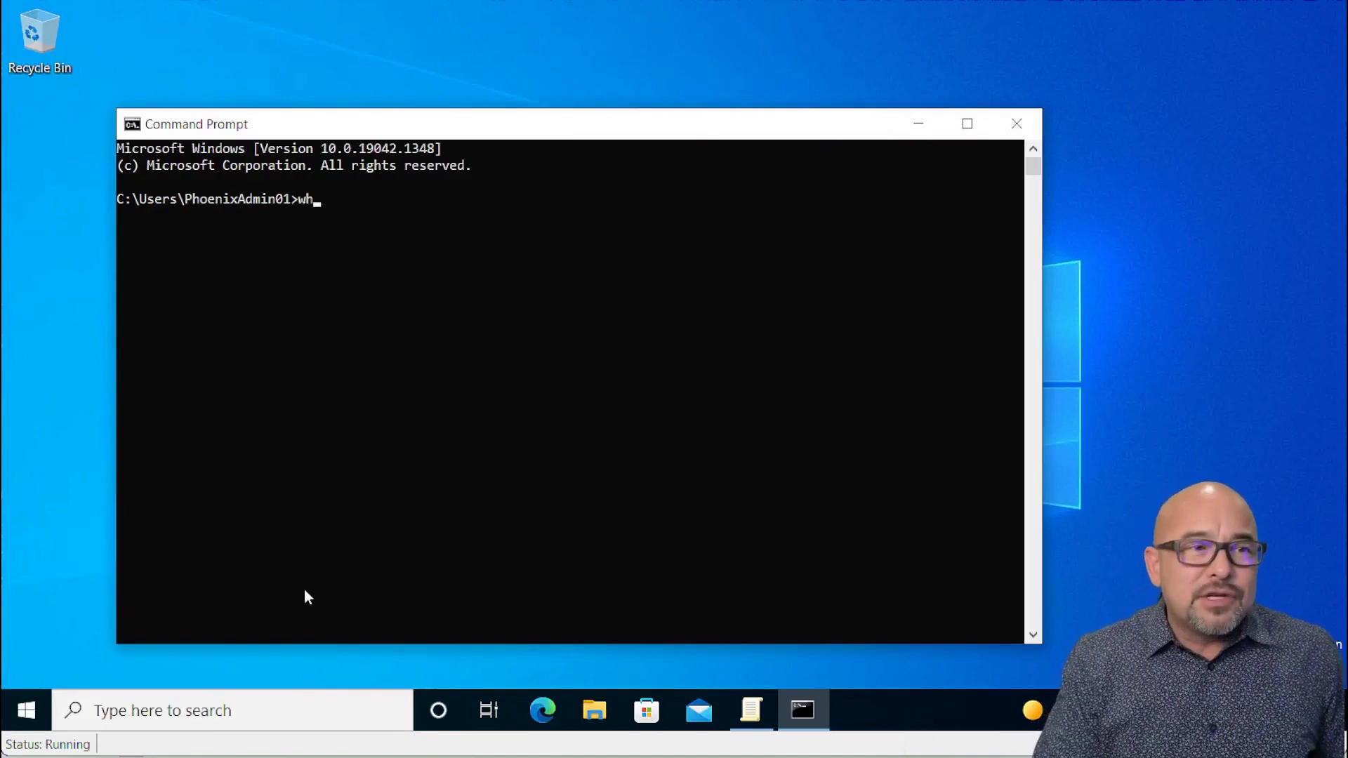
{"action": "type", "text": "oami /all"}
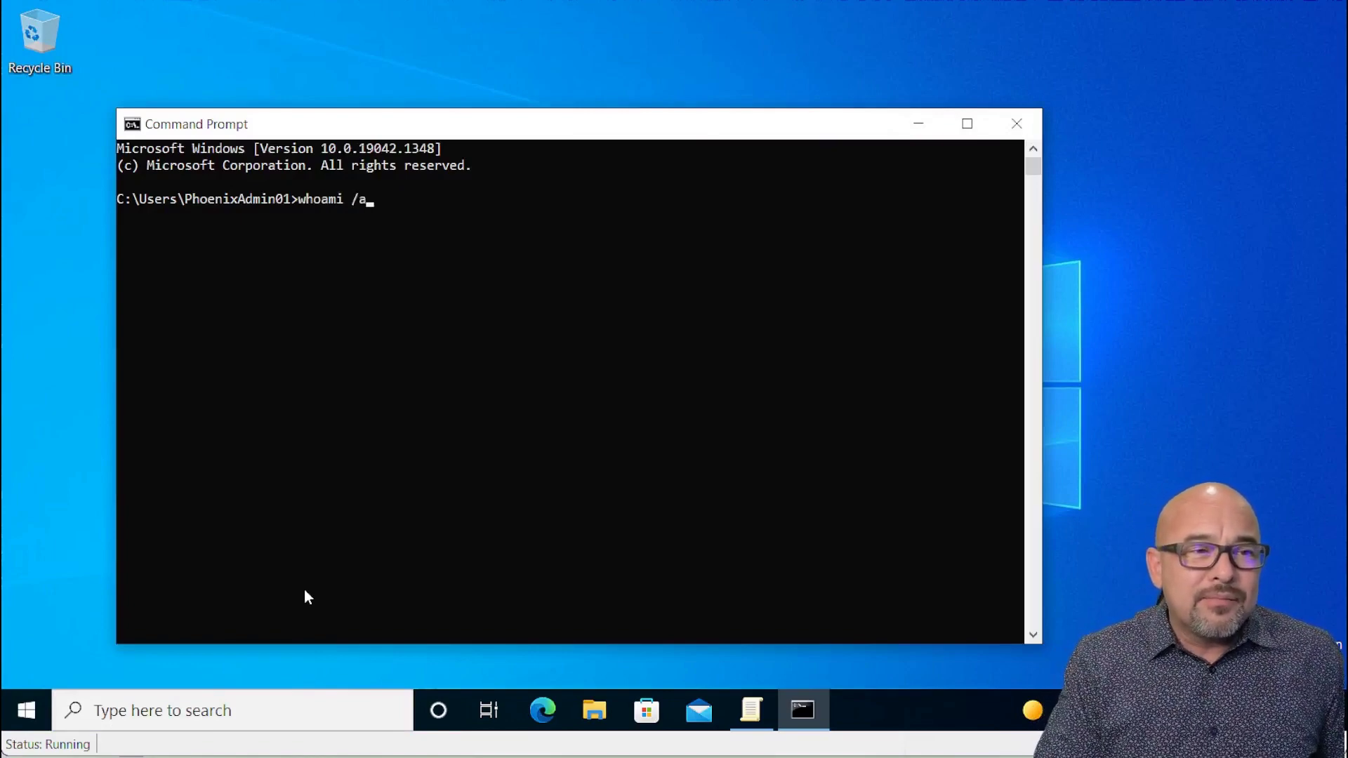
{"action": "key", "text": "Return"}
{"action": "double_click", "coordinate": [686, 131]}
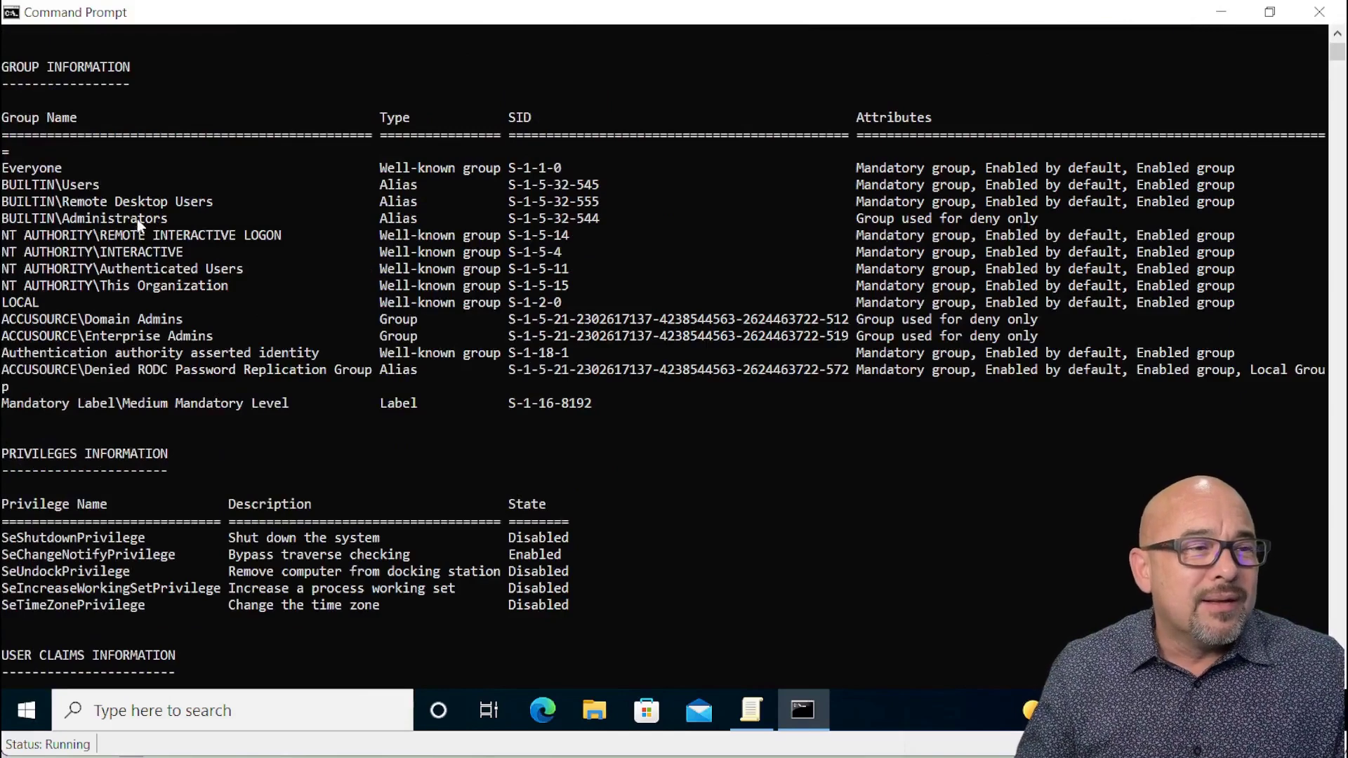
{"action": "left_click_drag", "start_coordinate": [139, 223], "coordinate": [177, 239]}
{"action": "left_click", "coordinate": [148, 253]}
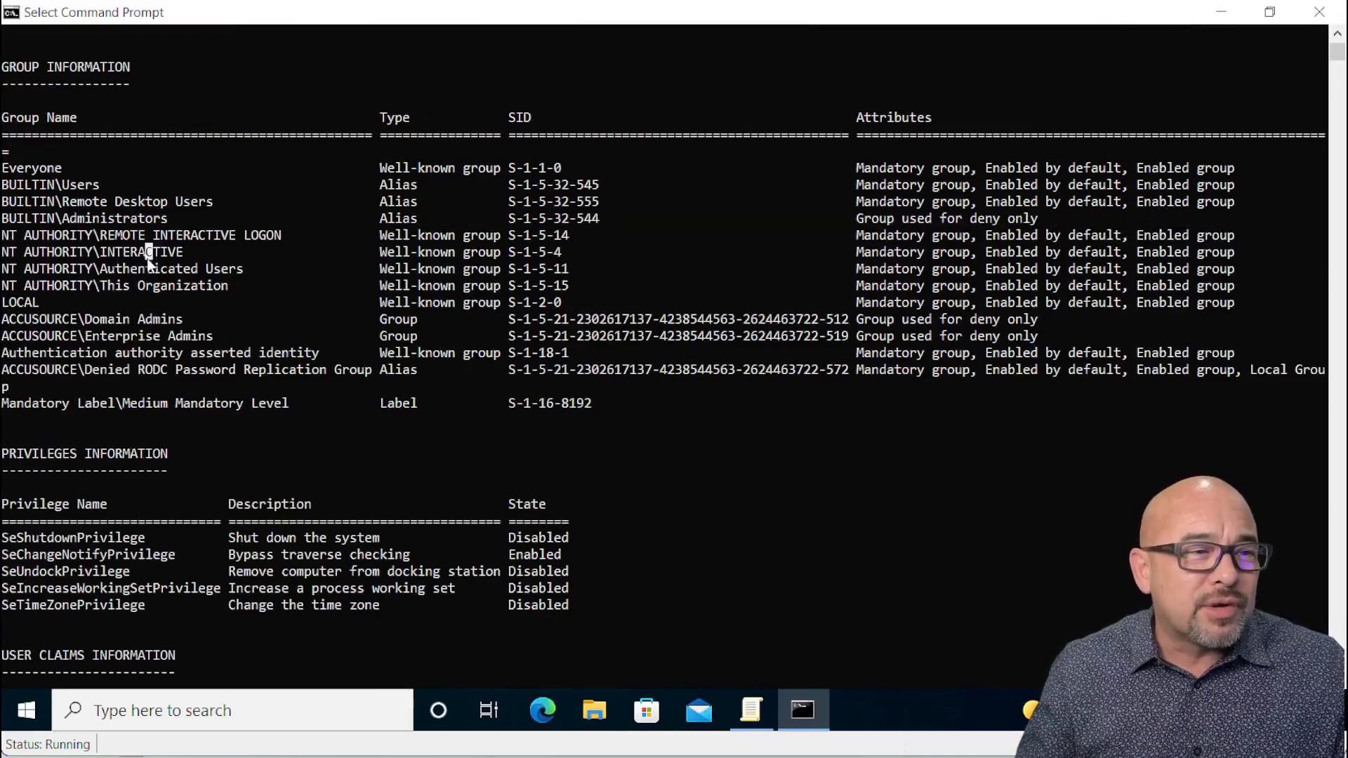
{"action": "left_click_drag", "start_coordinate": [79, 319], "coordinate": [184, 322]}
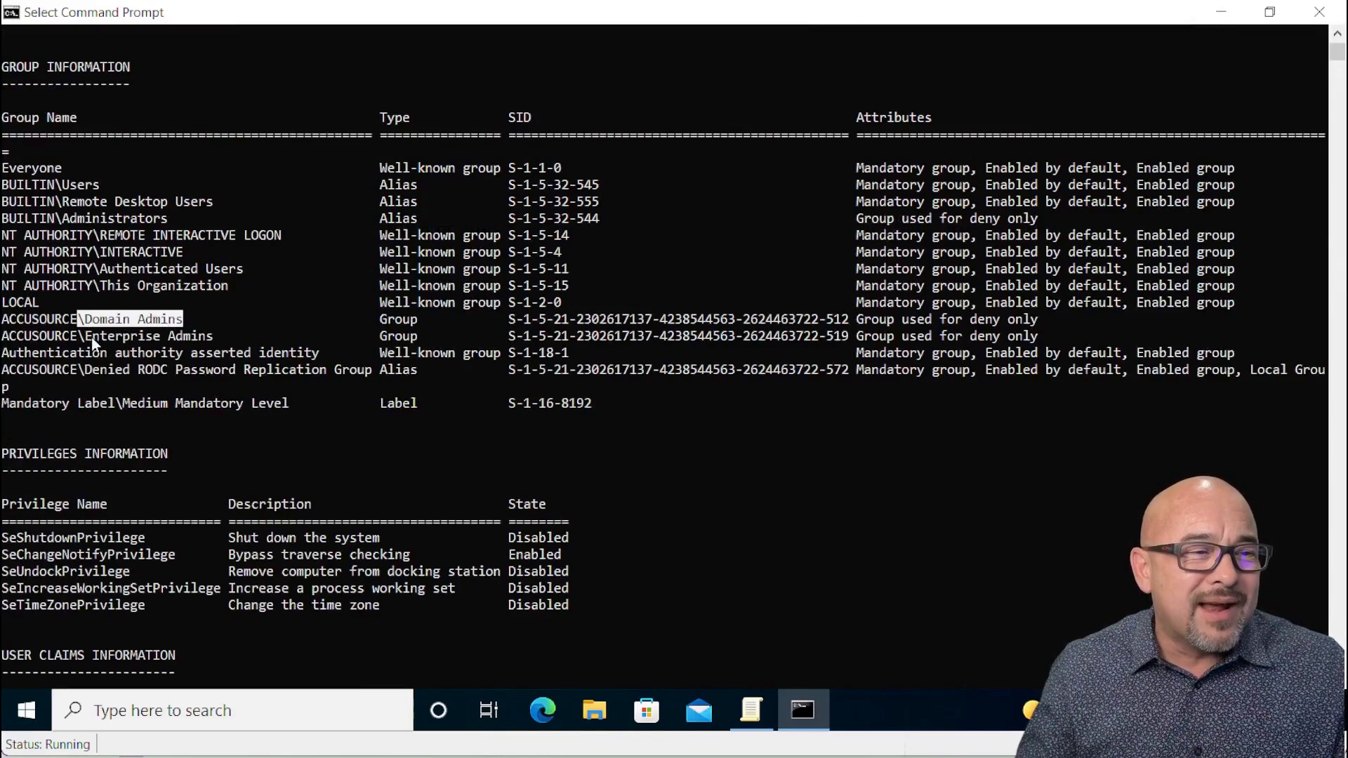
{"action": "left_click_drag", "start_coordinate": [92, 338], "coordinate": [226, 356]}
{"action": "left_click", "coordinate": [236, 338]}
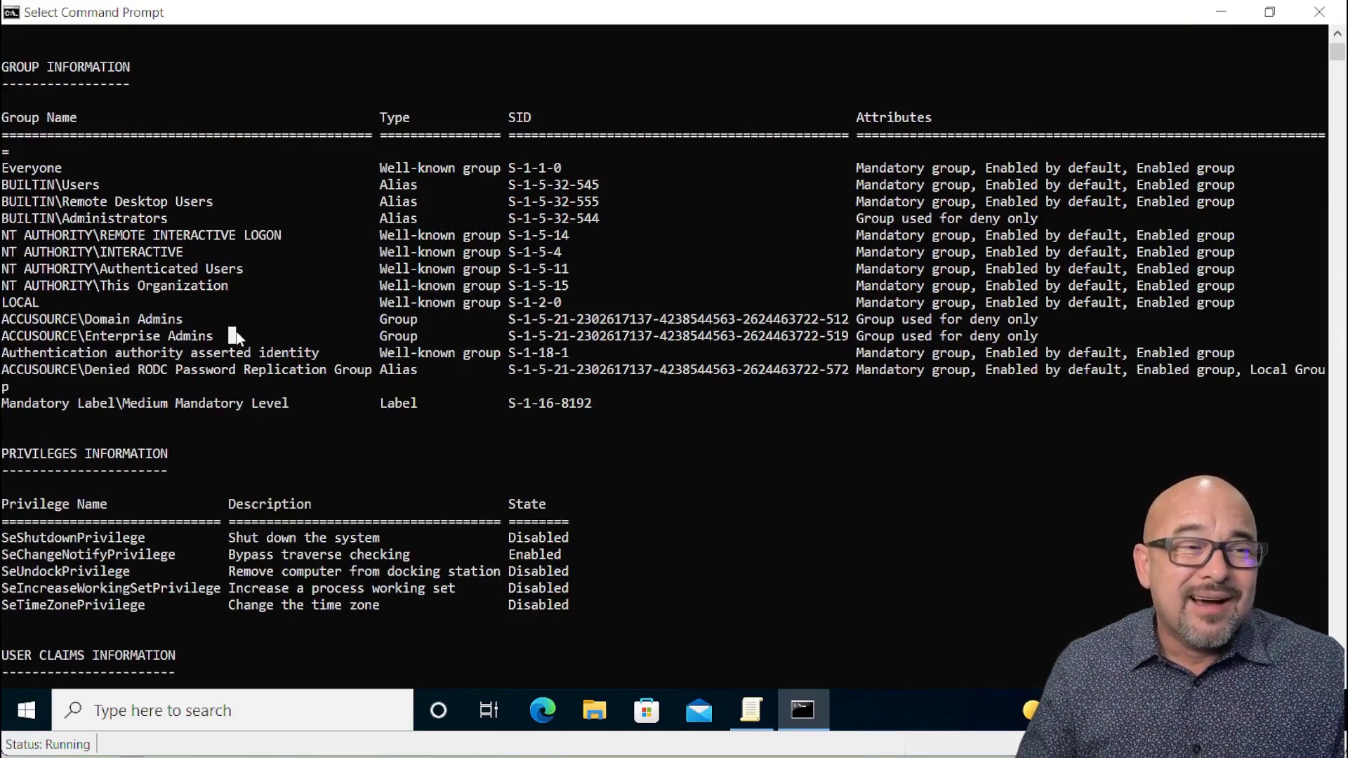
{"action": "left_click", "coordinate": [240, 337]}
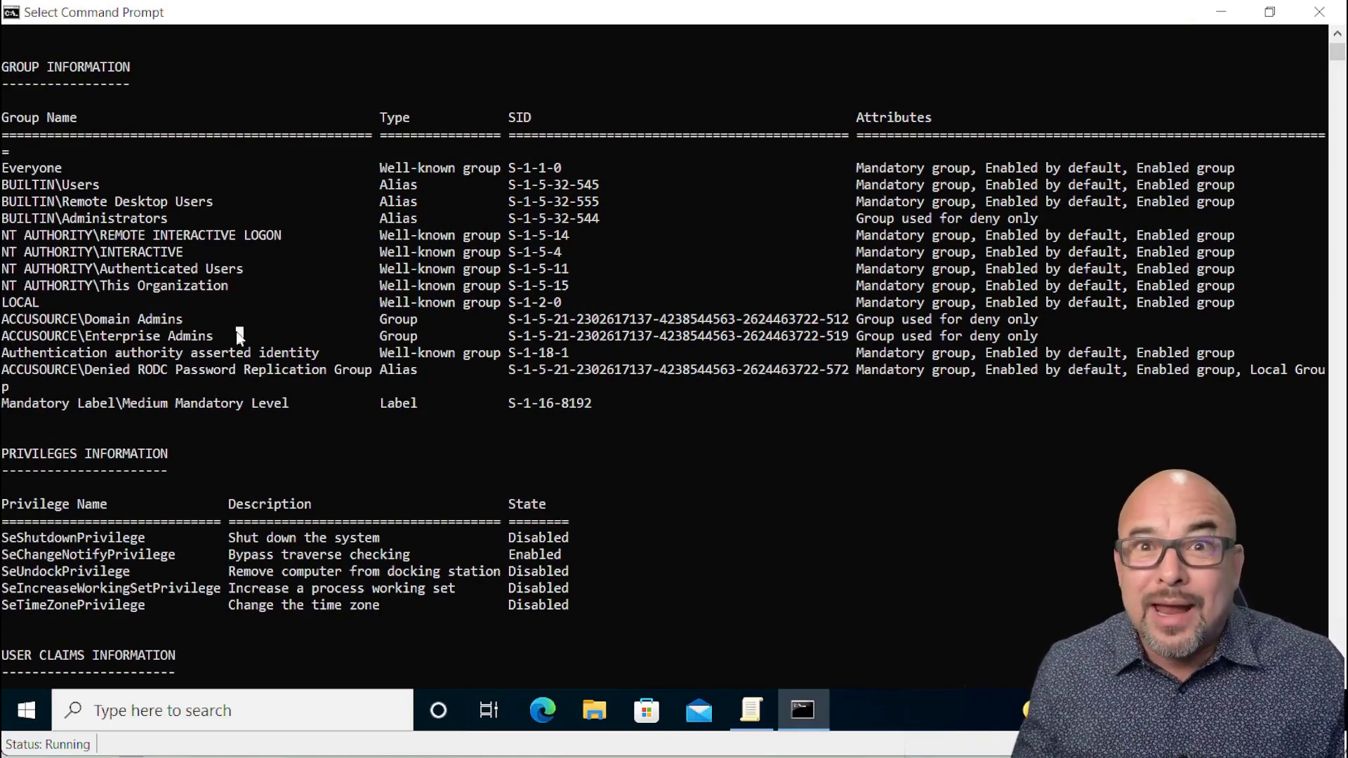
{"action": "key", "text": "alt+F4"}
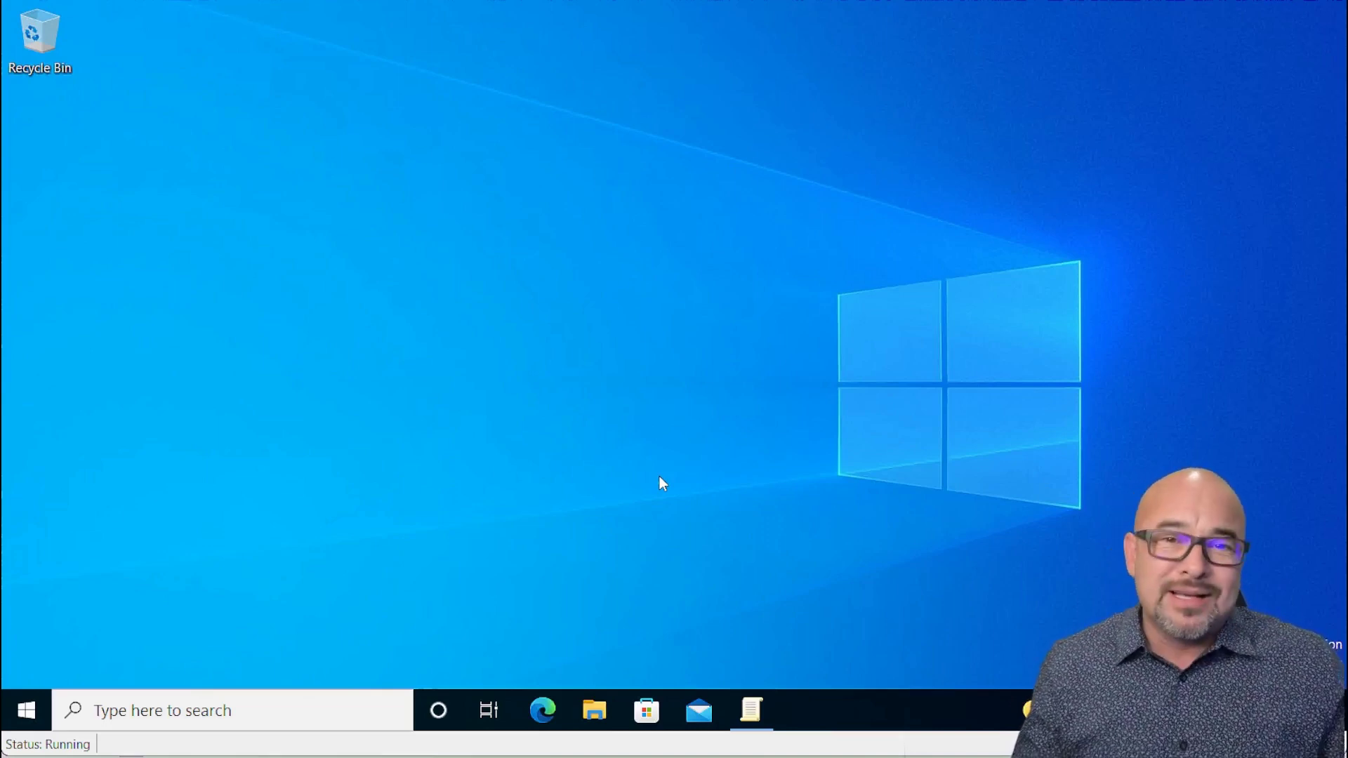
Return Prohibit access to Control Panel and PC settings to Not Configured and apply it.
{"action": "left_click", "coordinate": [752, 709]}
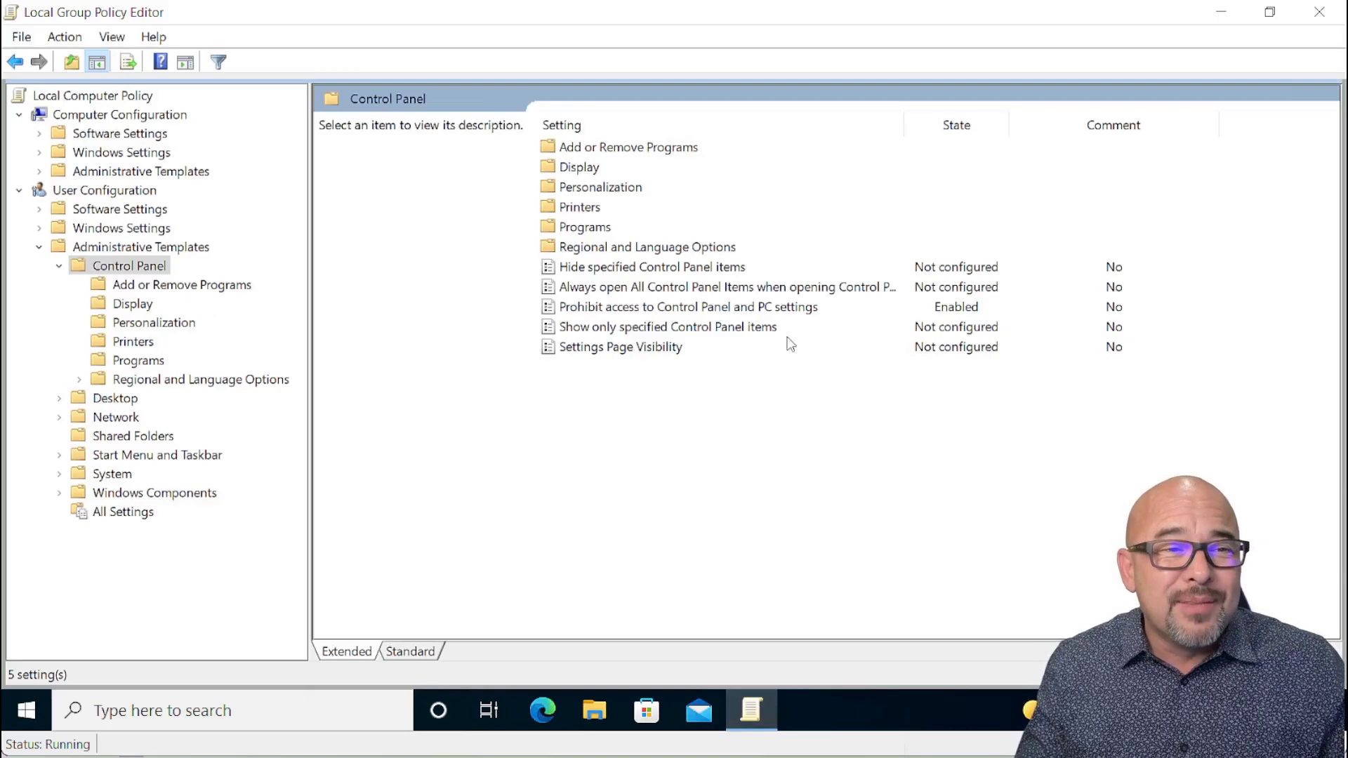
{"action": "left_click", "coordinate": [697, 310]}
{"action": "double_click", "coordinate": [698, 313]}
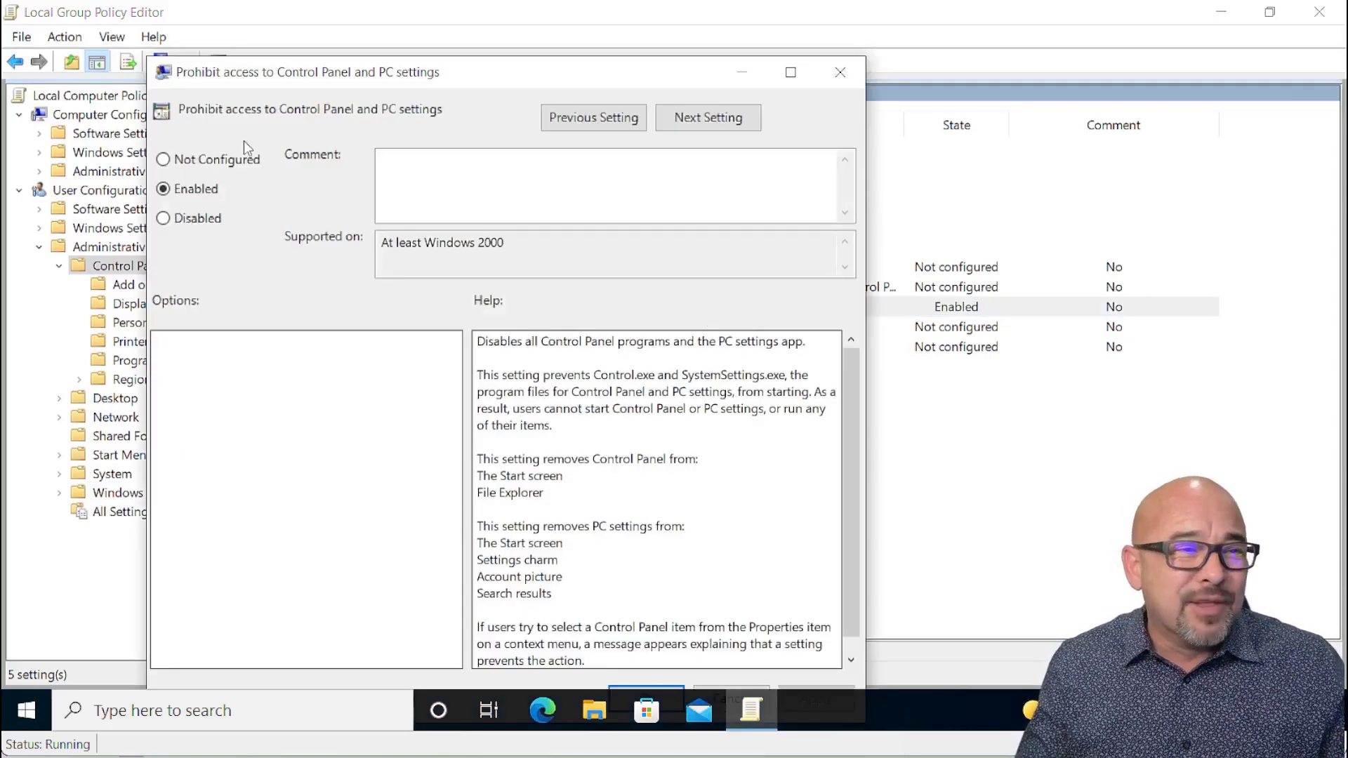
{"action": "left_click", "coordinate": [167, 159]}
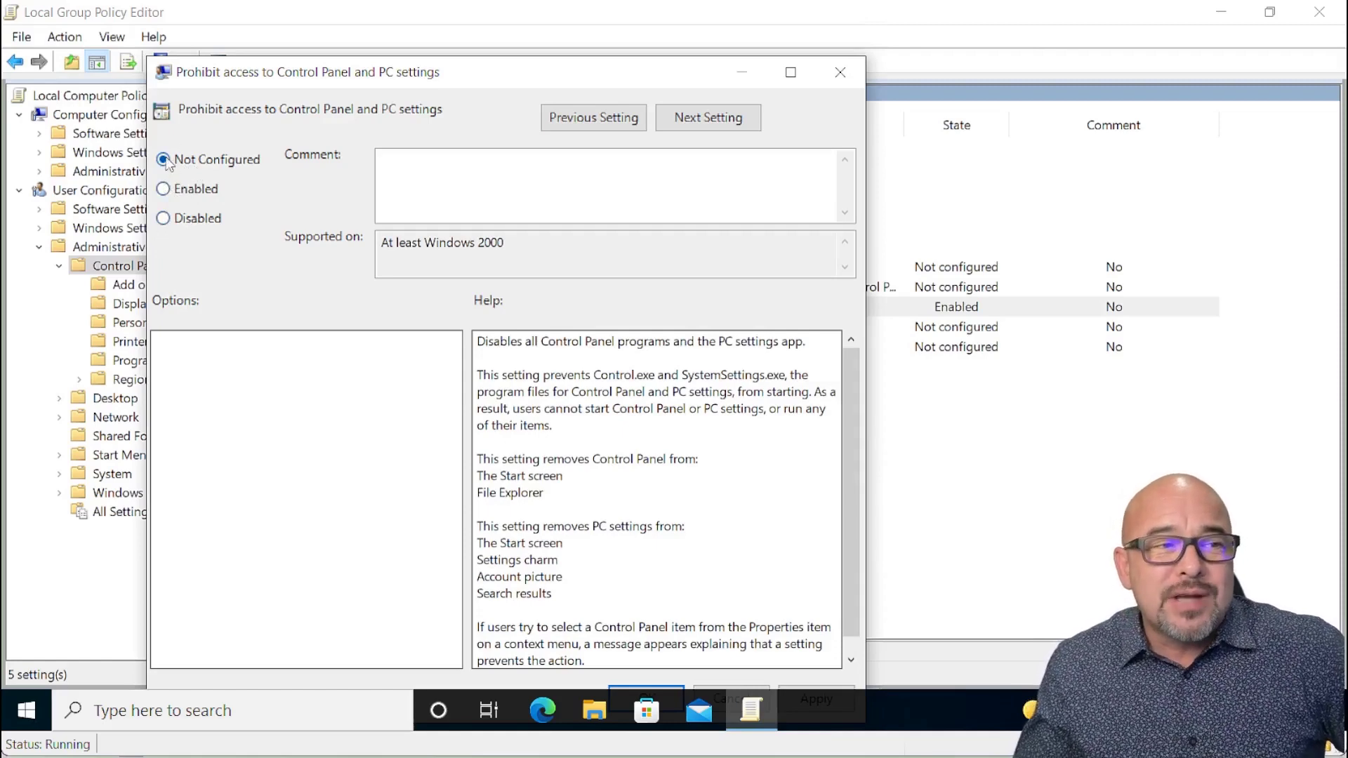
{"action": "left_click", "coordinate": [164, 218]}
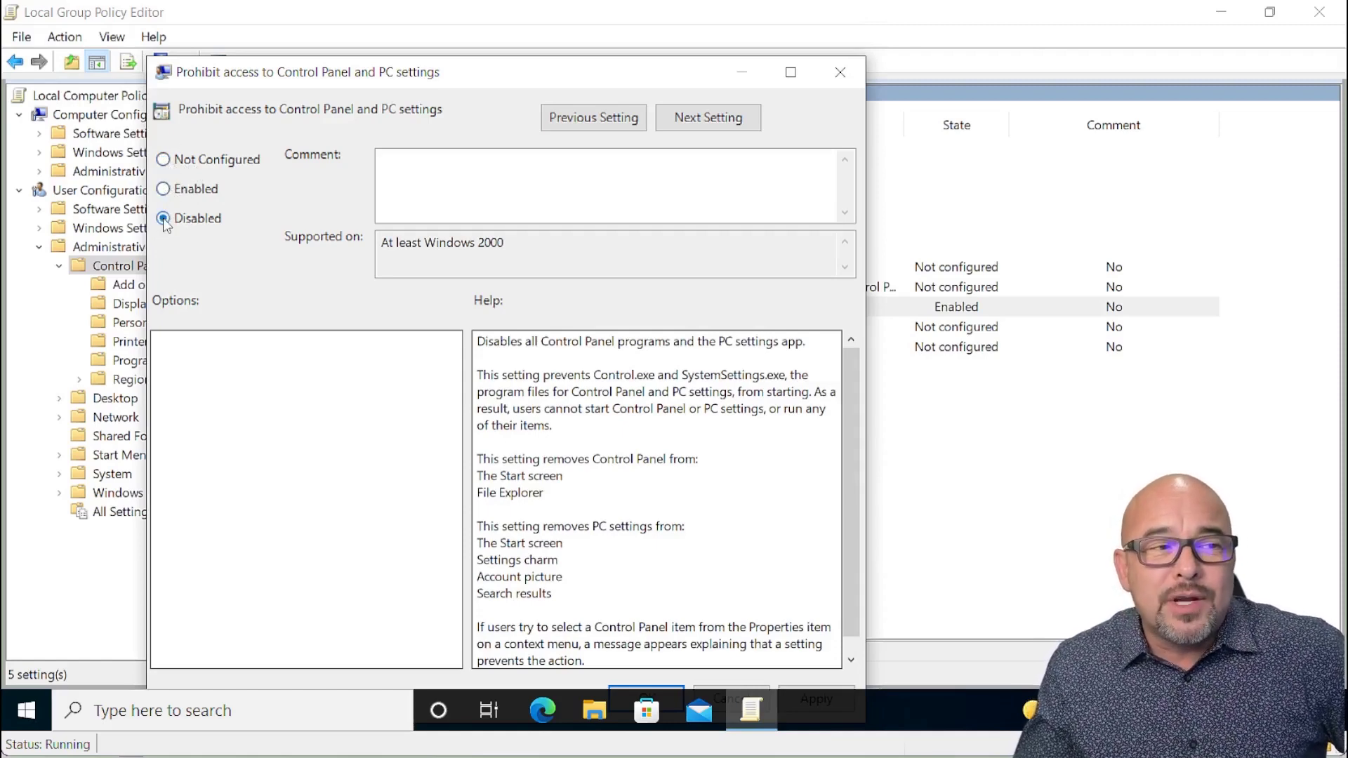
{"action": "left_click", "coordinate": [163, 161]}
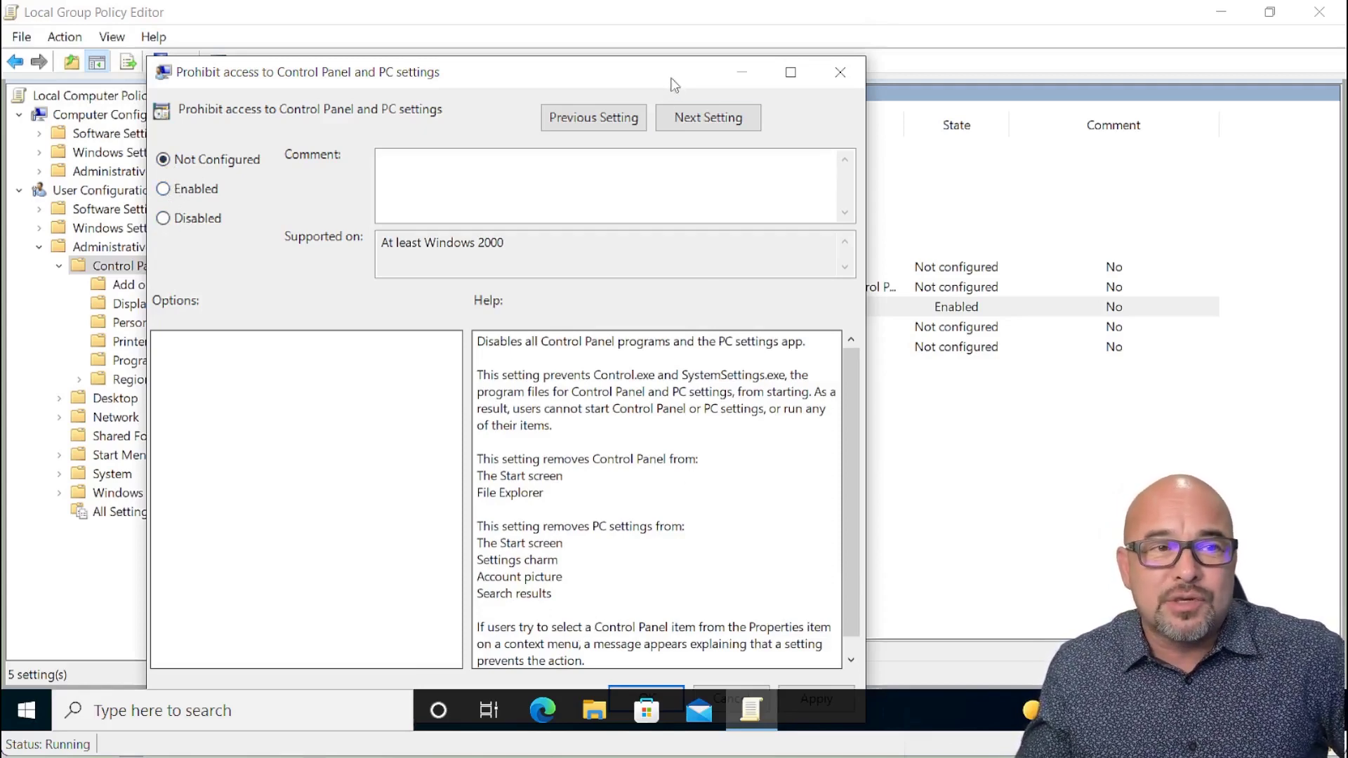
{"action": "left_click", "coordinate": [648, 643]}
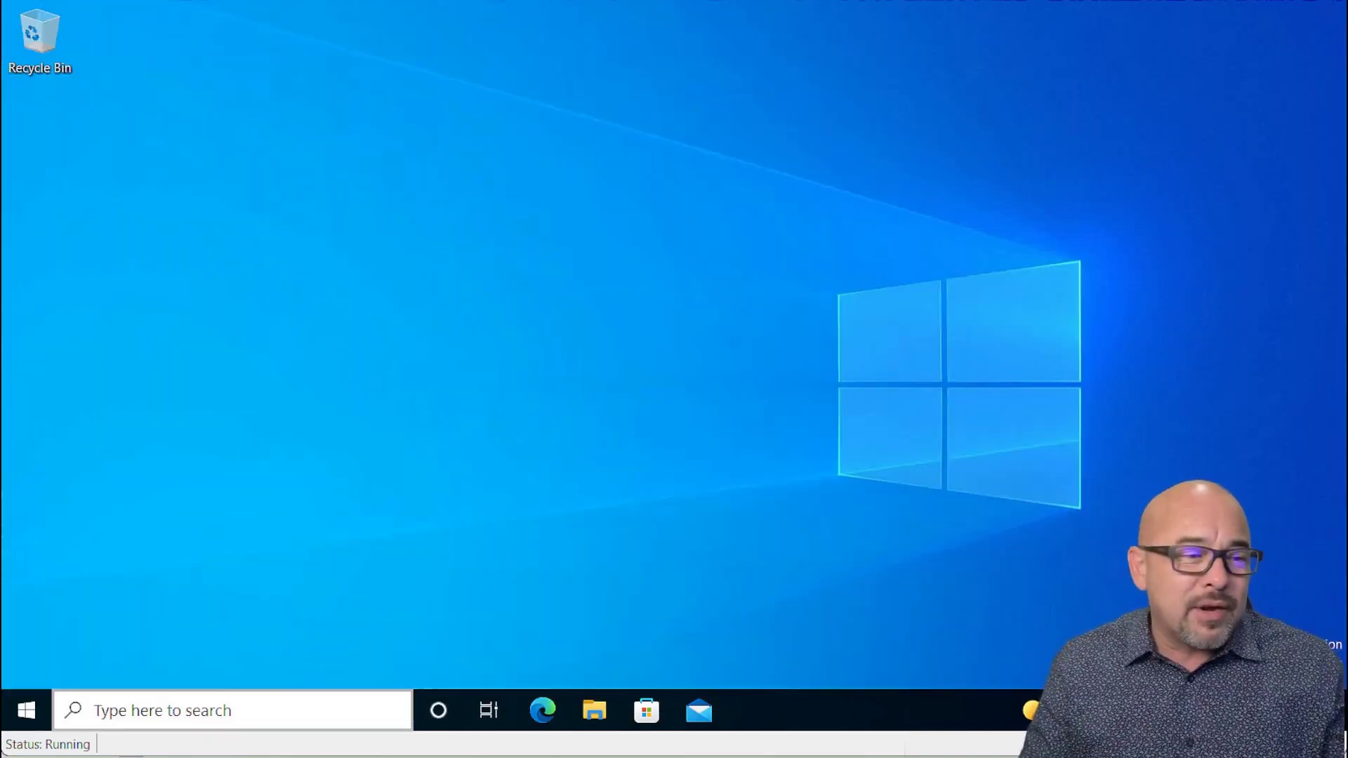
Open Control Panel from a 'con' search, then open Windows Settings from the Start right-click menu.
{"action": "left_click", "coordinate": [140, 710]}
{"action": "type", "text": "con"}
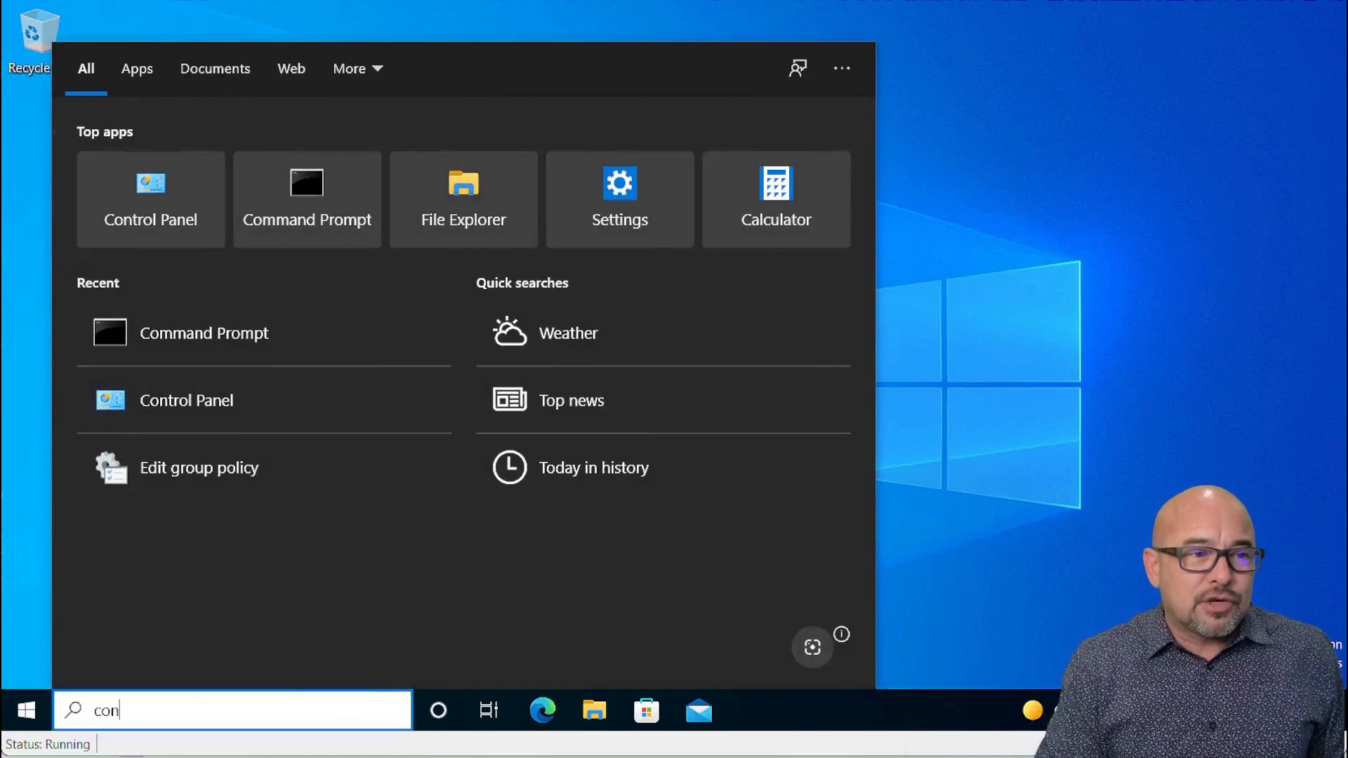
{"action": "left_click", "coordinate": [272, 166]}
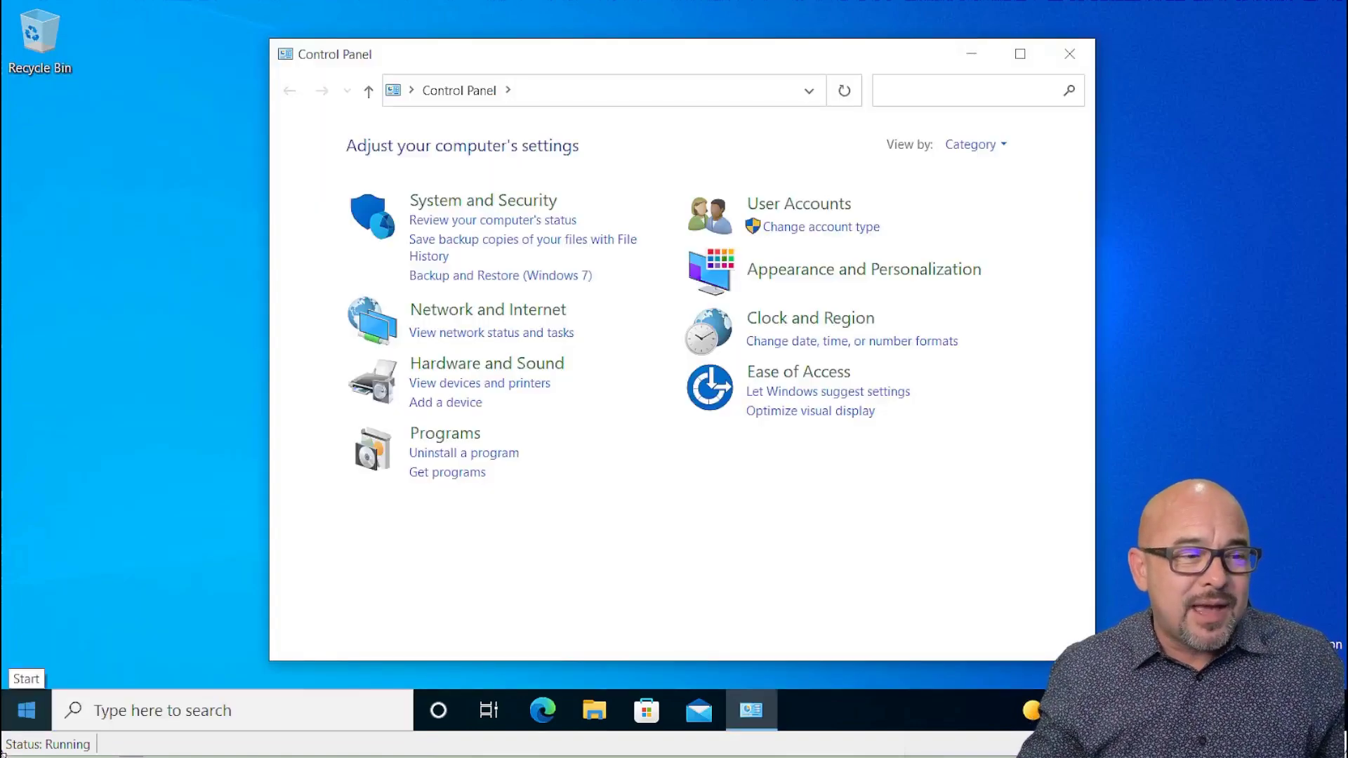
{"action": "right_click", "coordinate": [40, 719]}
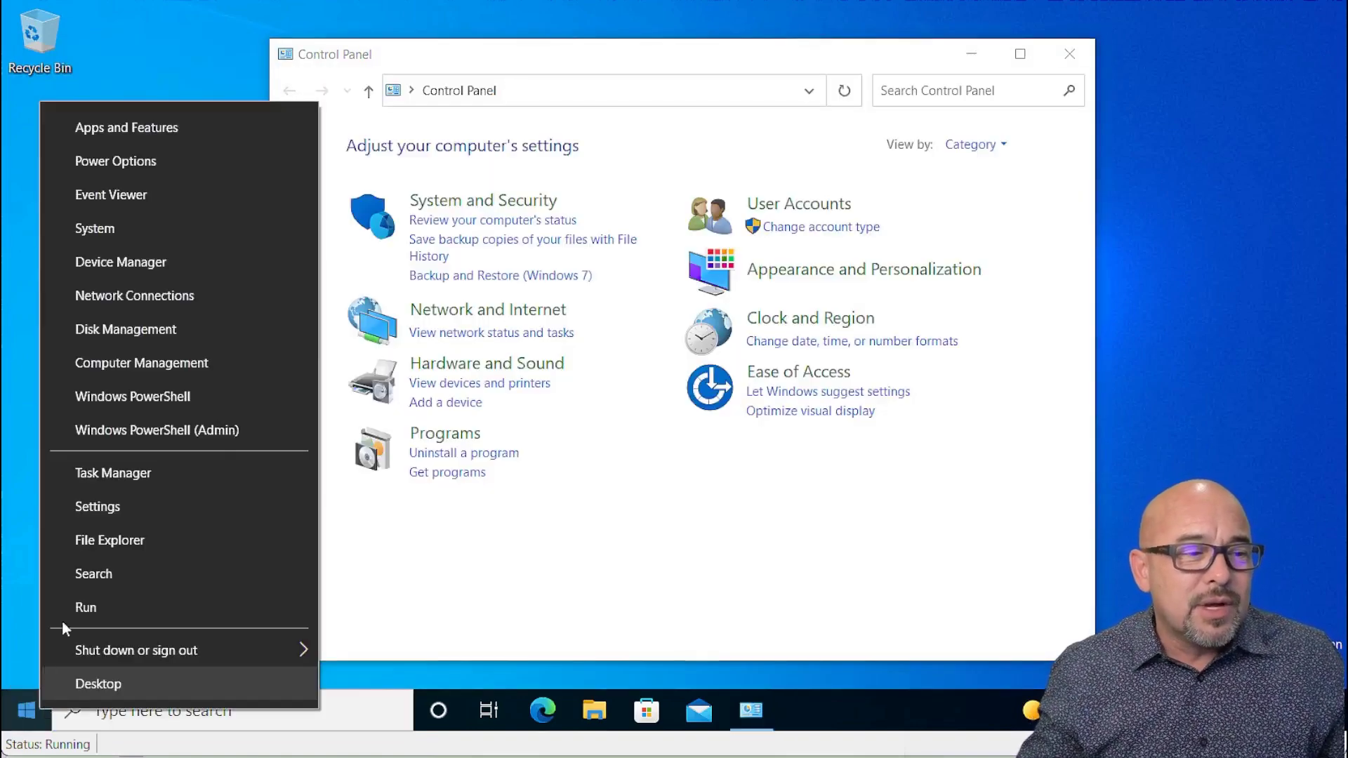
{"action": "left_click", "coordinate": [111, 508]}
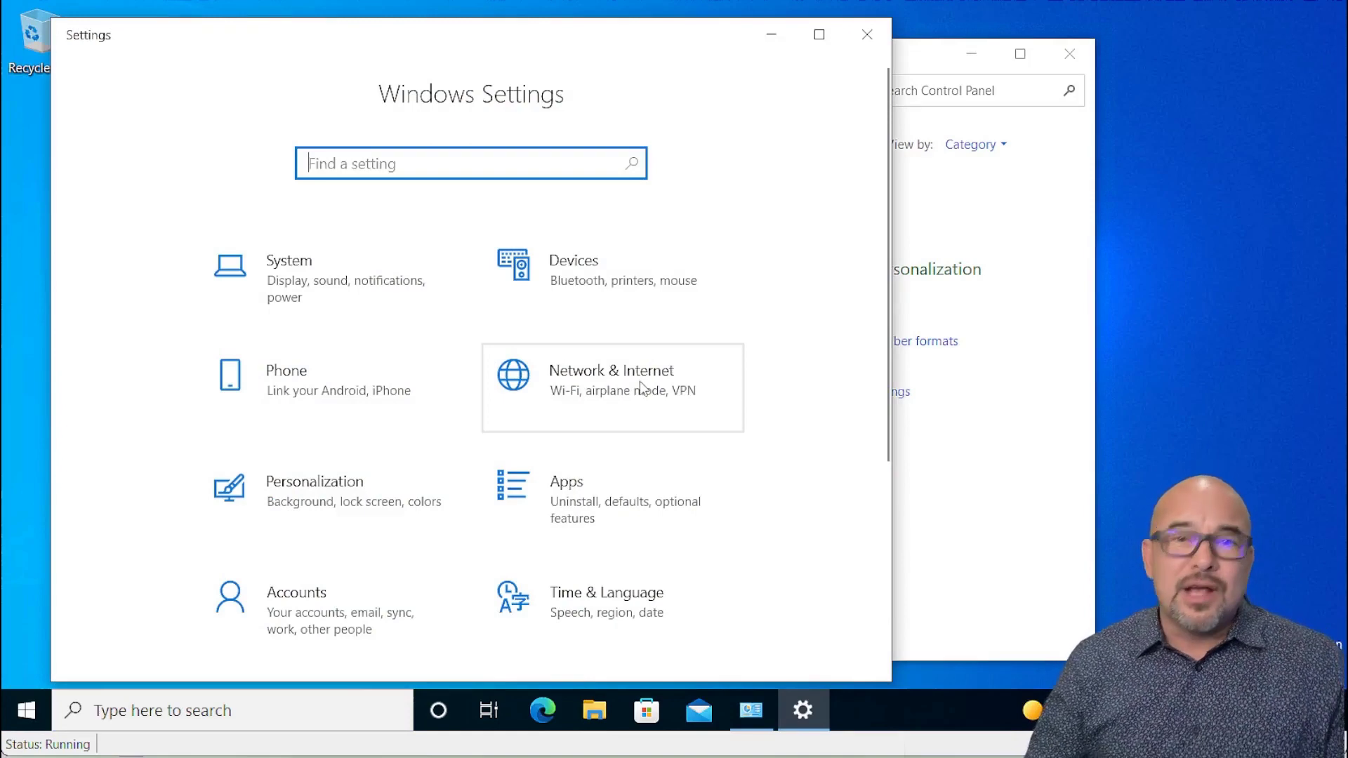